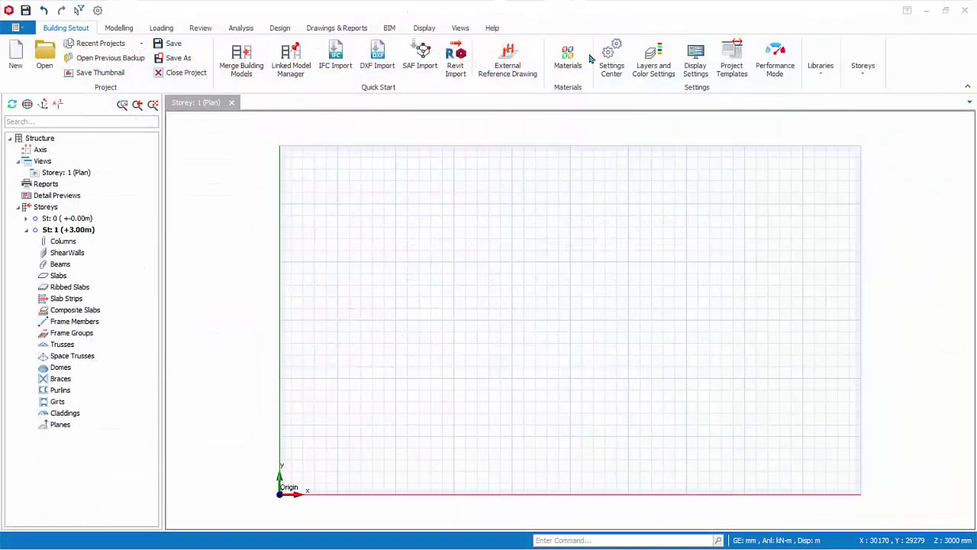
In the Settings Center General environment page, set Length Step to 1000 mm and confirm.
click(611, 67)
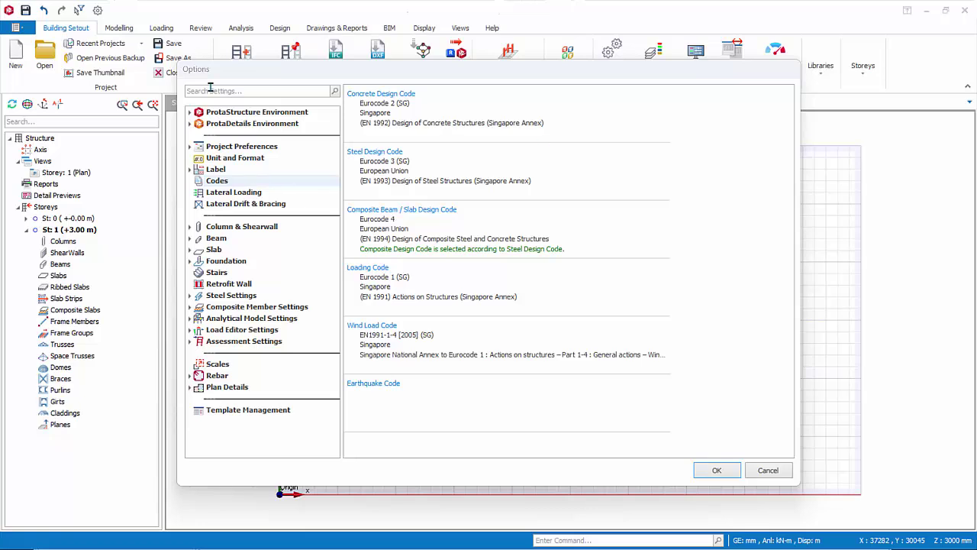
click(189, 111)
click(225, 124)
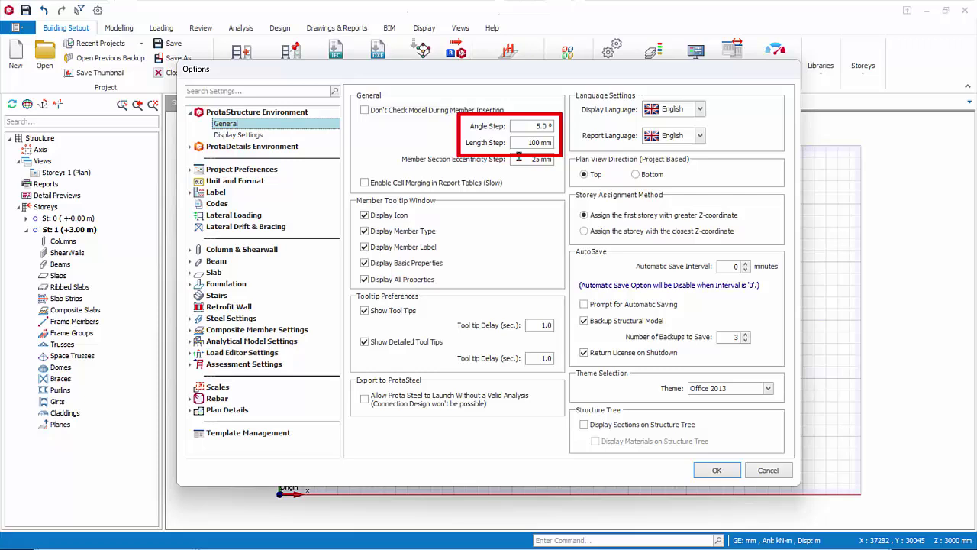
click(523, 144)
text(1000)
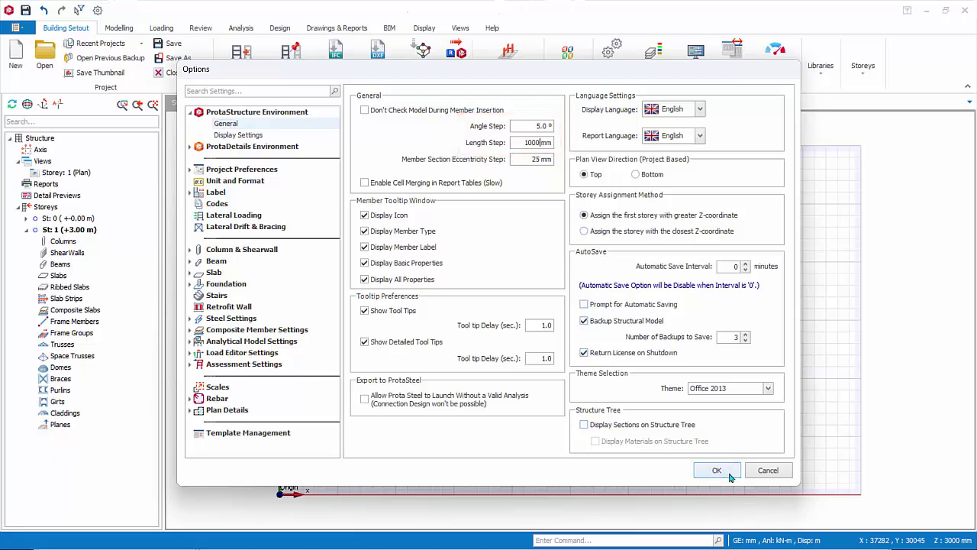
click(712, 469)
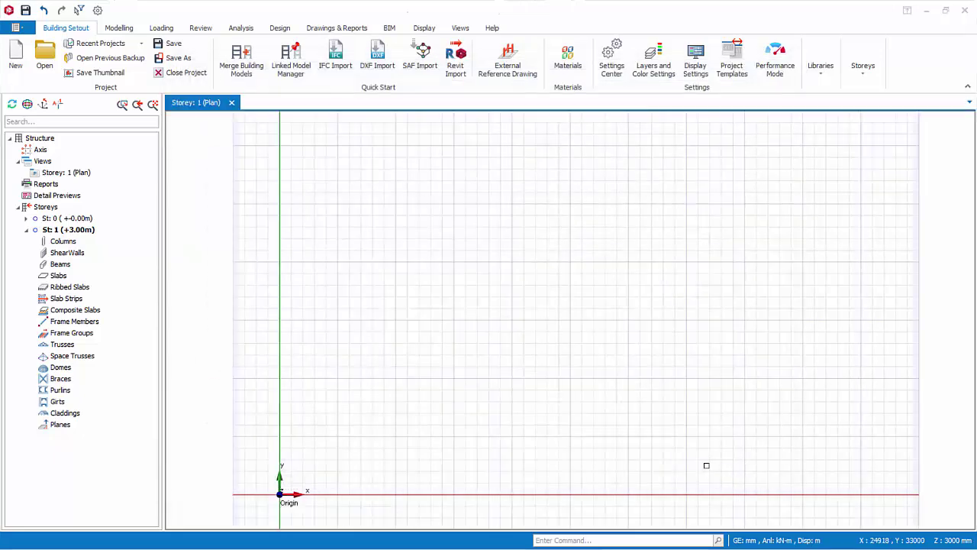
Start the Grid axis tool and dock the Axis settings panel left of the plan view.
click(107, 29)
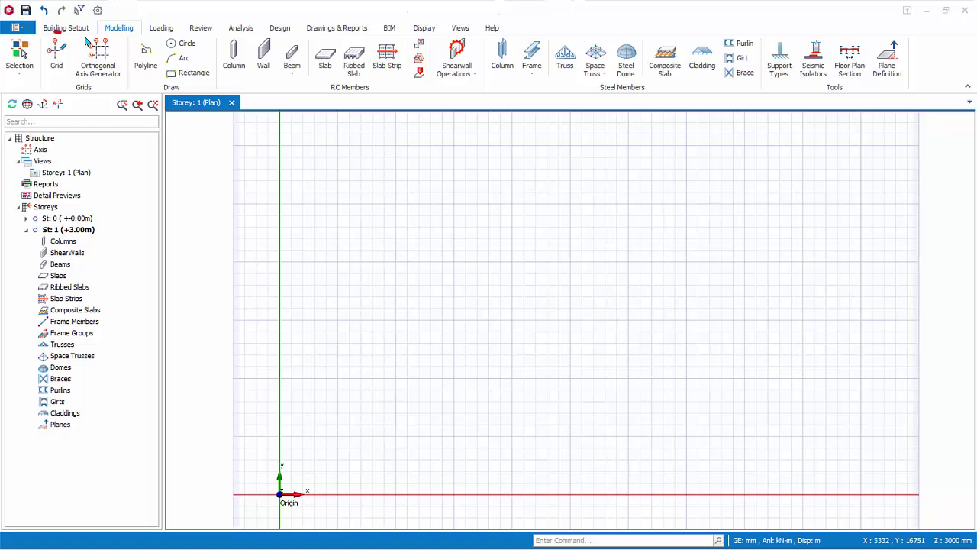
click(56, 52)
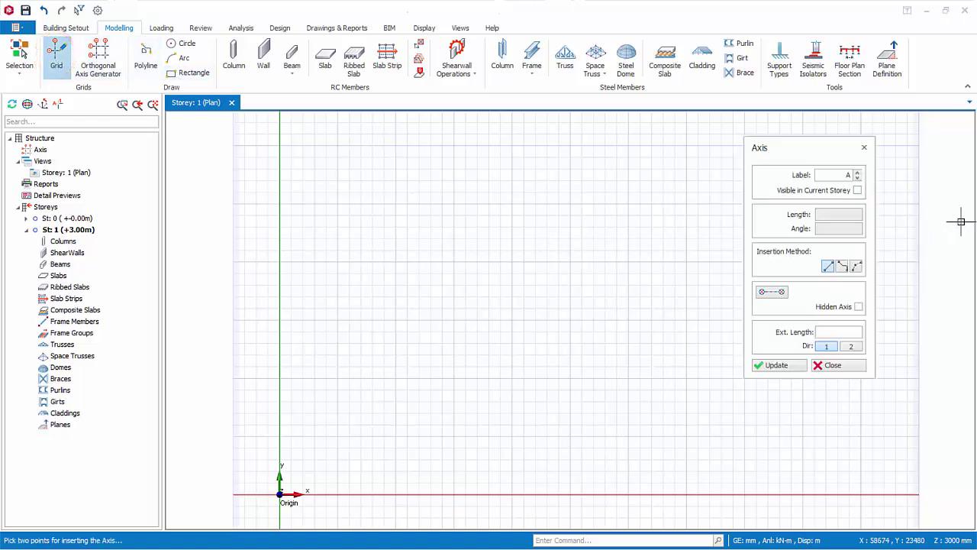
click(823, 155)
mouse_move(823, 155)
mouse_down()
mouse_move(691, 183)
mouse_move(377, 175)
mouse_move(454, 196)
mouse_move(506, 229)
mouse_move(558, 281)
mouse_move(540, 309)
mouse_move(523, 315)
mouse_up()
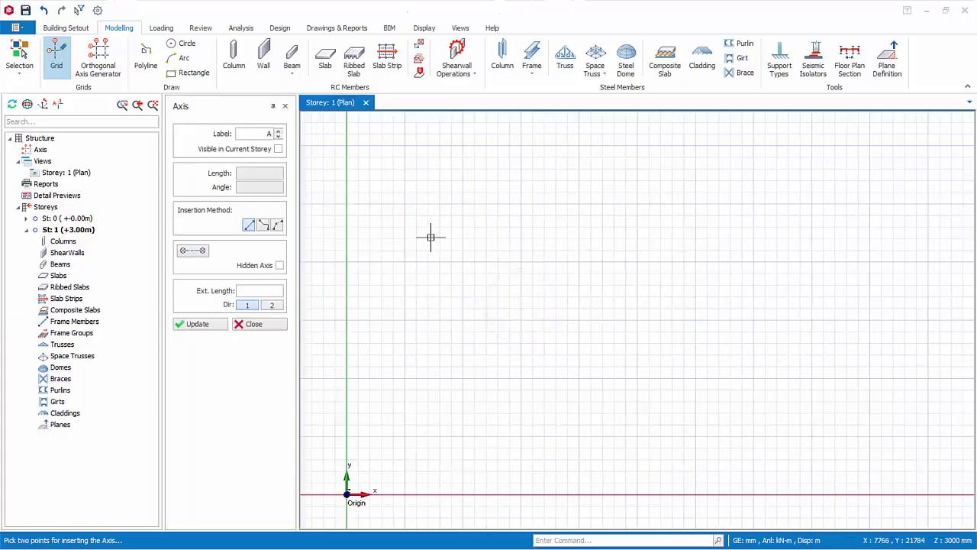
drag(227, 105, 525, 312)
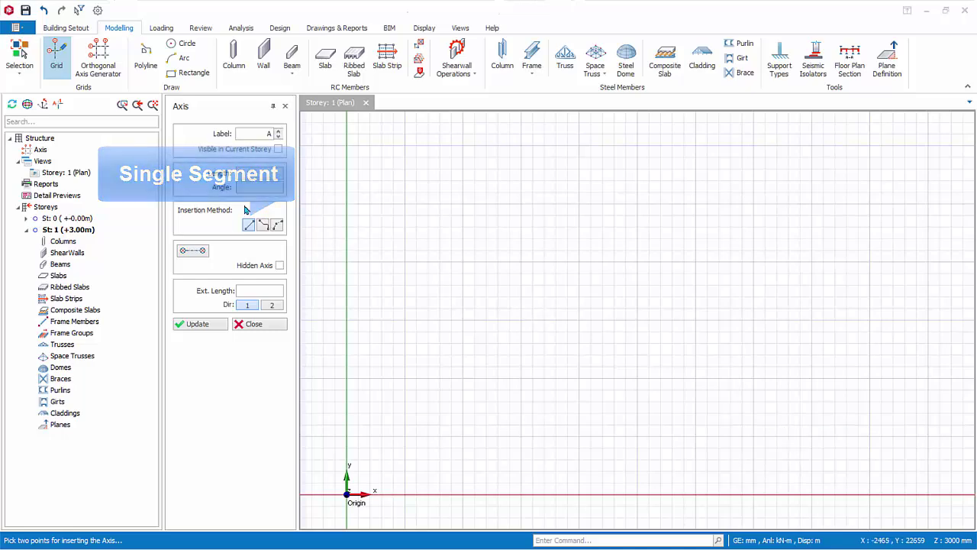
Draw horizontal axis A, 25000 mm long at 0°, from a grid intersection near the origin.
scroll(471, 382, up, 2)
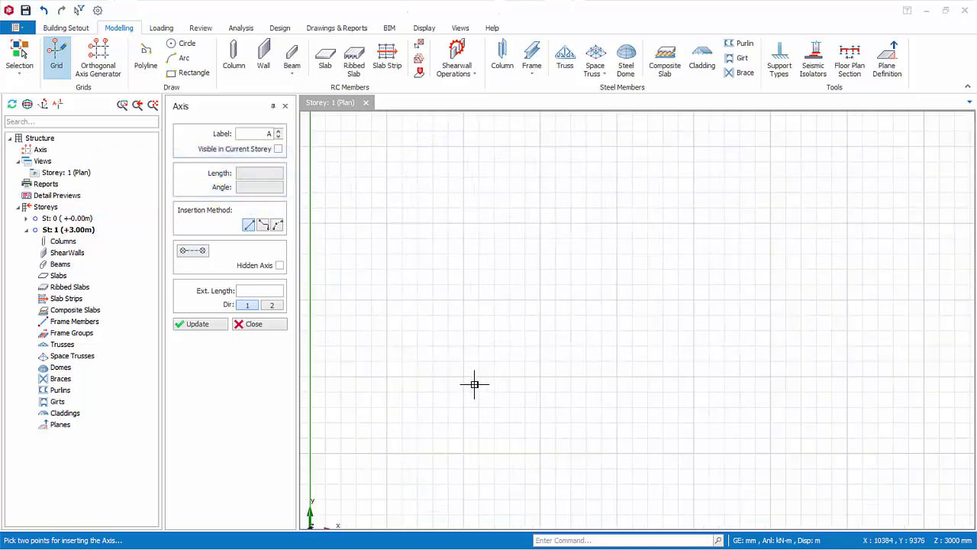
middle_drag(474, 386, 517, 301)
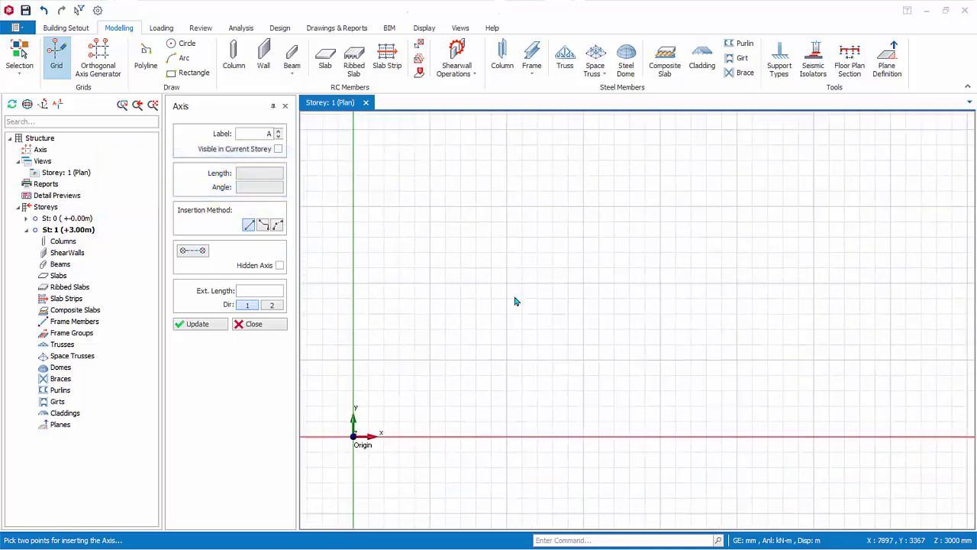
click(430, 360)
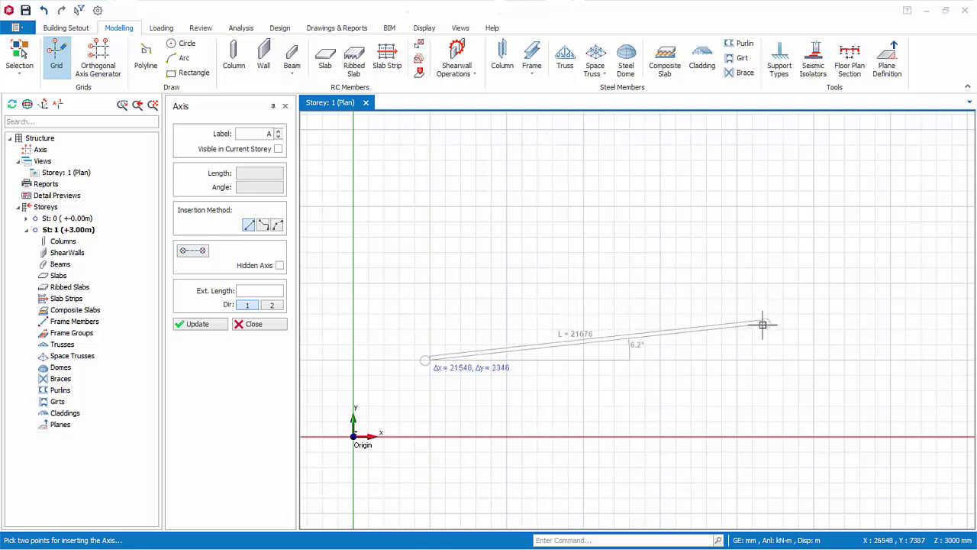
click(814, 360)
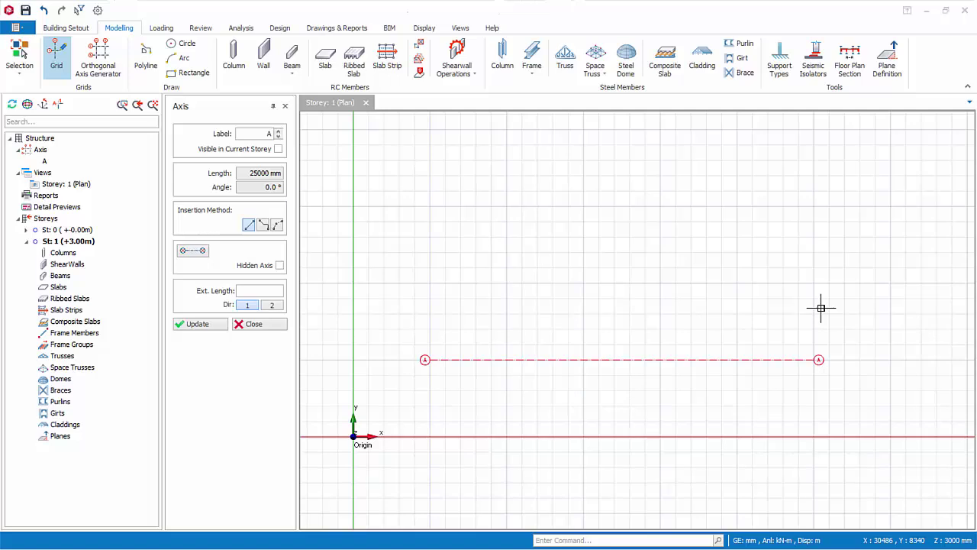
click(430, 283)
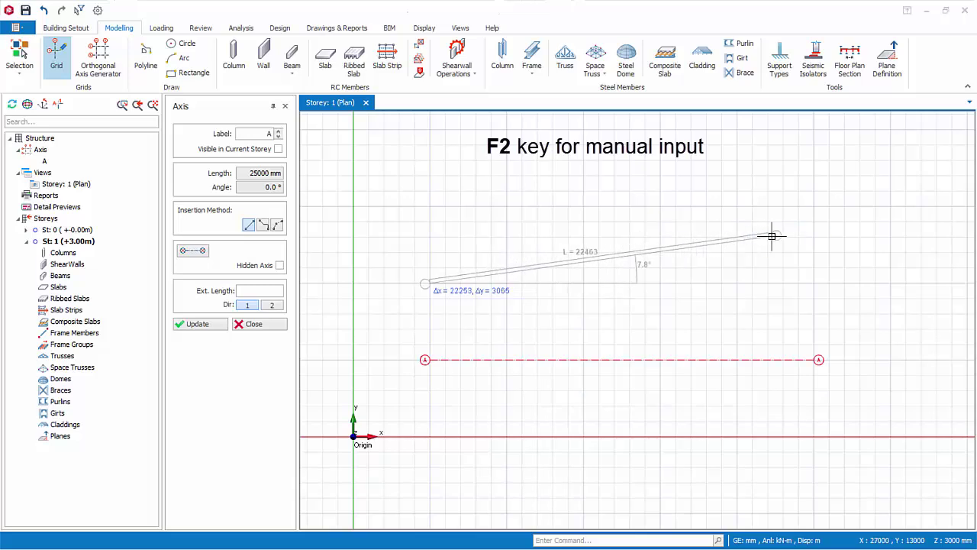
Fix axis B at exactly 20000 mm length and 5° angle via manual entry.
key(F2)
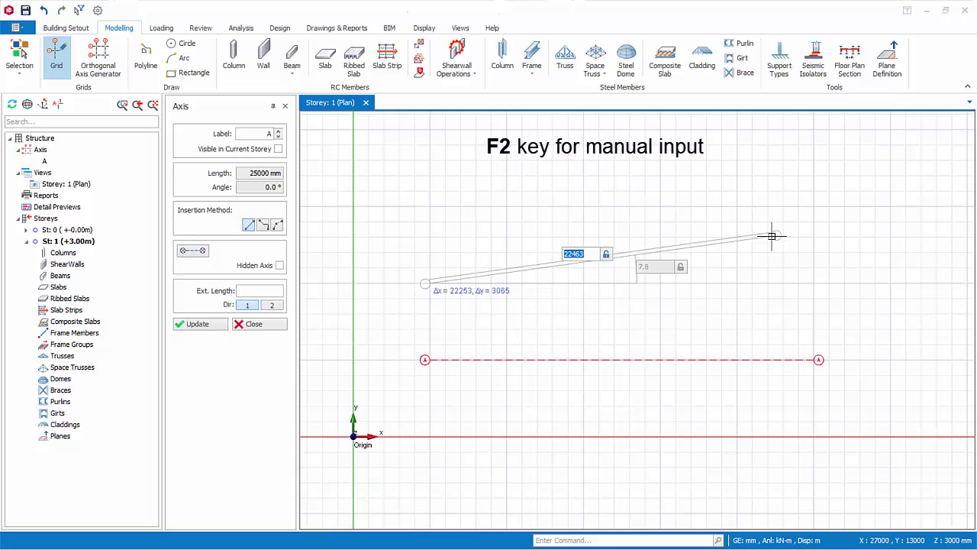
text(20000)
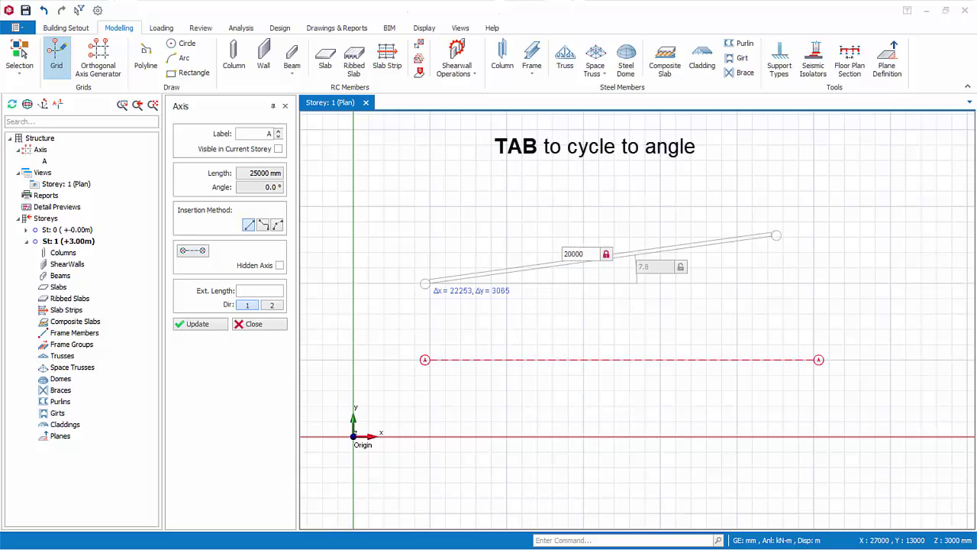
key(Tab)
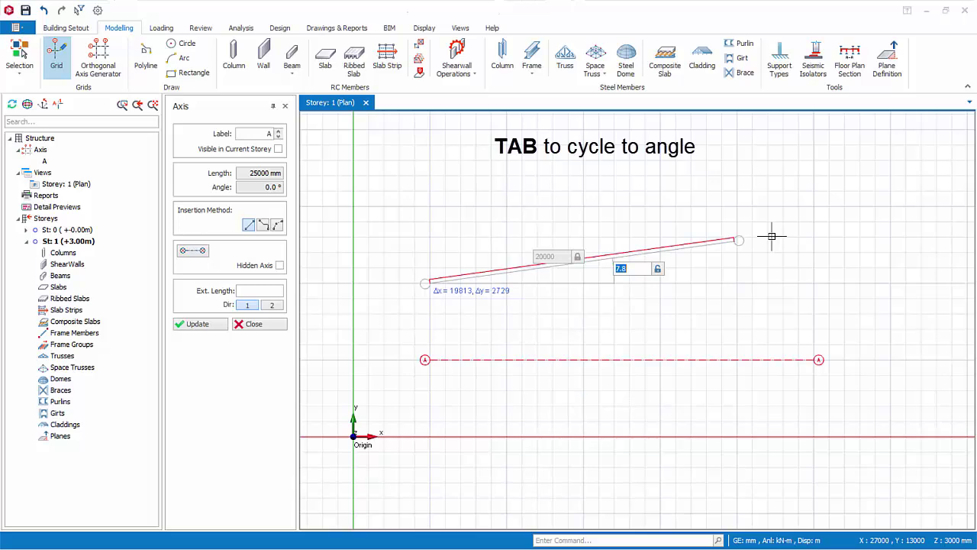
text(5)
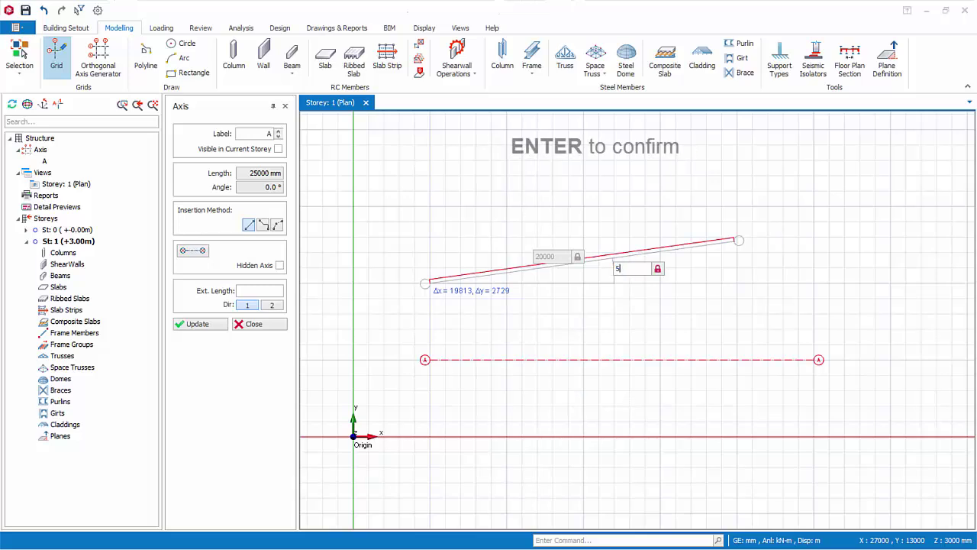
key(Return)
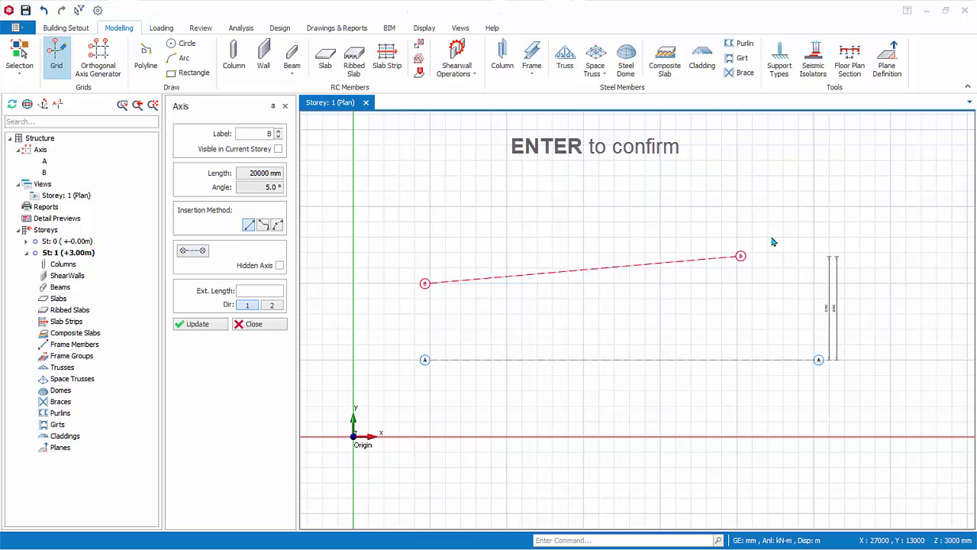
middle_drag(649, 235, 647, 290)
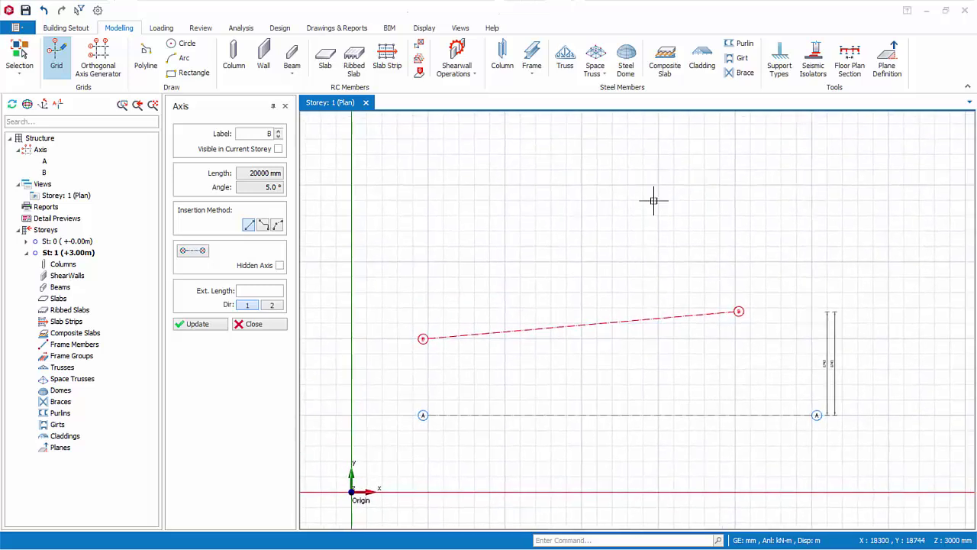
Start axis C at a grid intersection above B and enter its end offset 20000,1000.
click(429, 262)
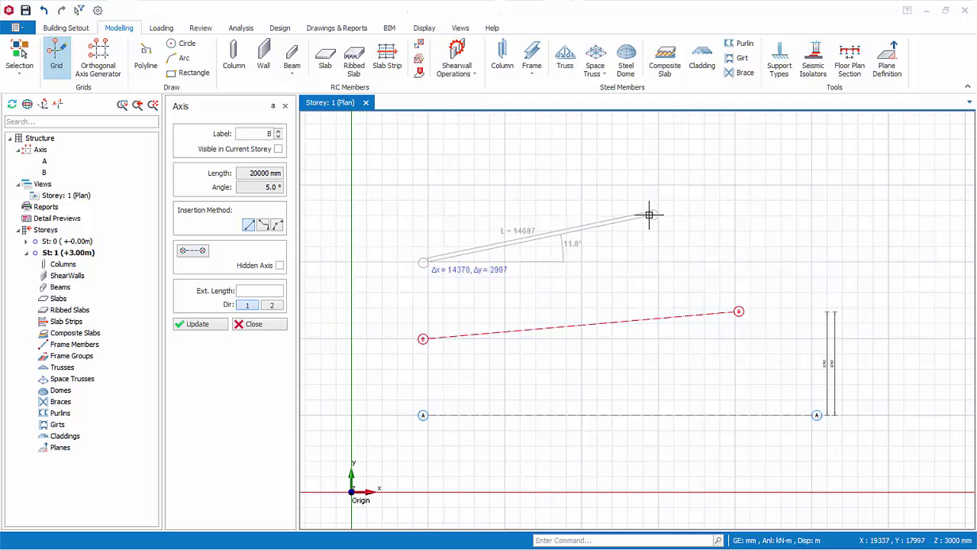
key(F2)
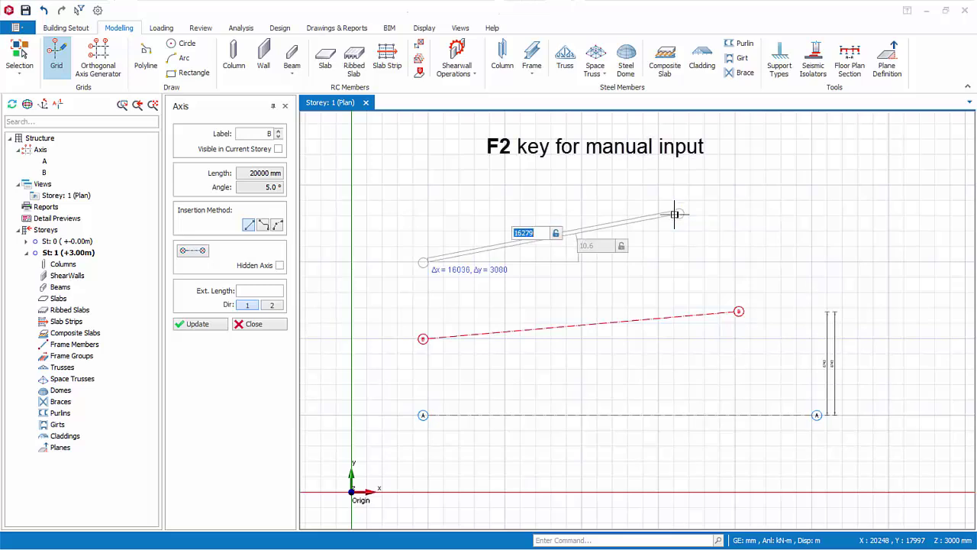
text(20000,)
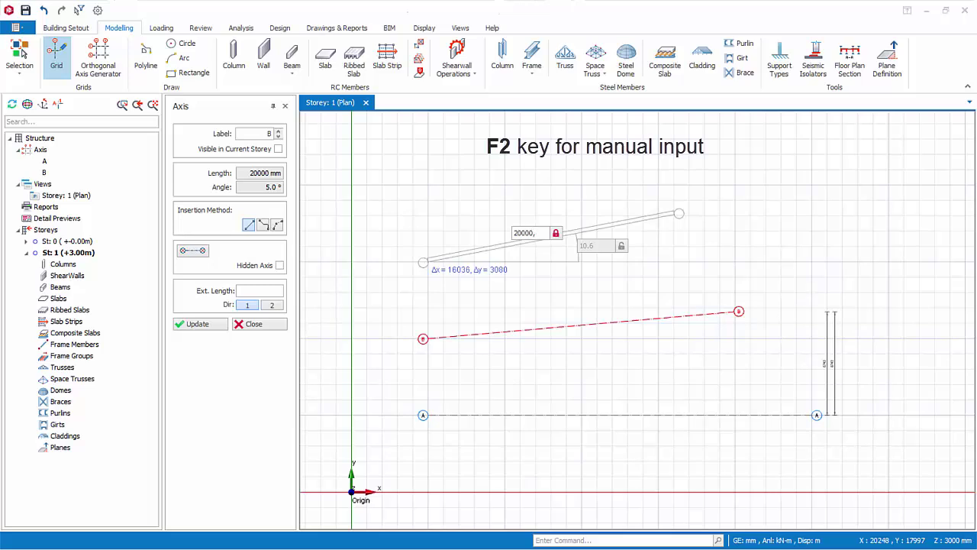
text(1000)
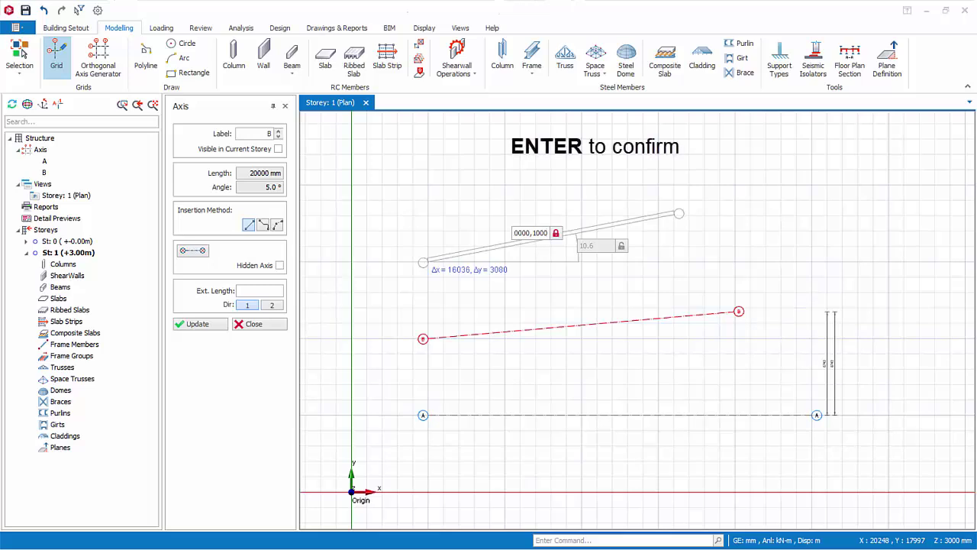
key(Return)
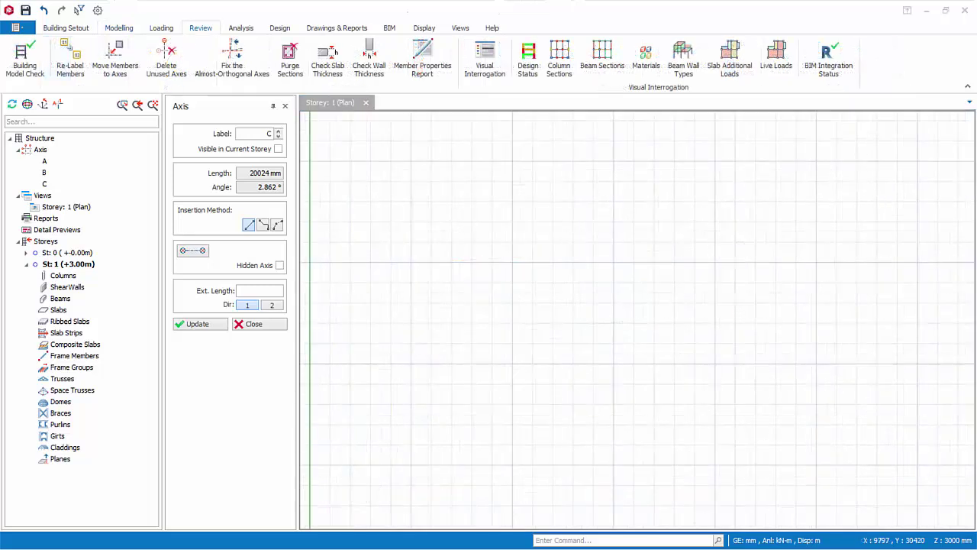
Draw polyline axis D in three segments: 45° rise, level run, 45° drop.
click(263, 226)
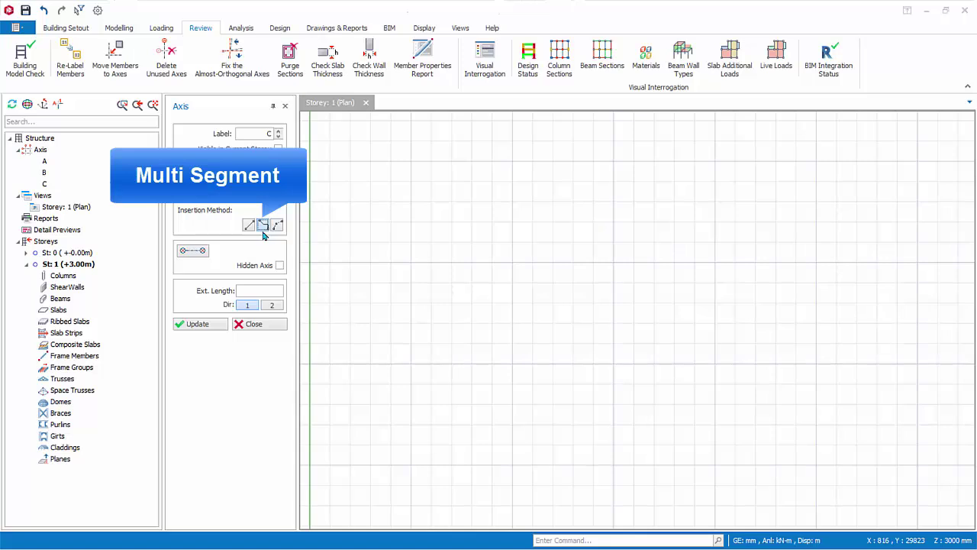
click(411, 364)
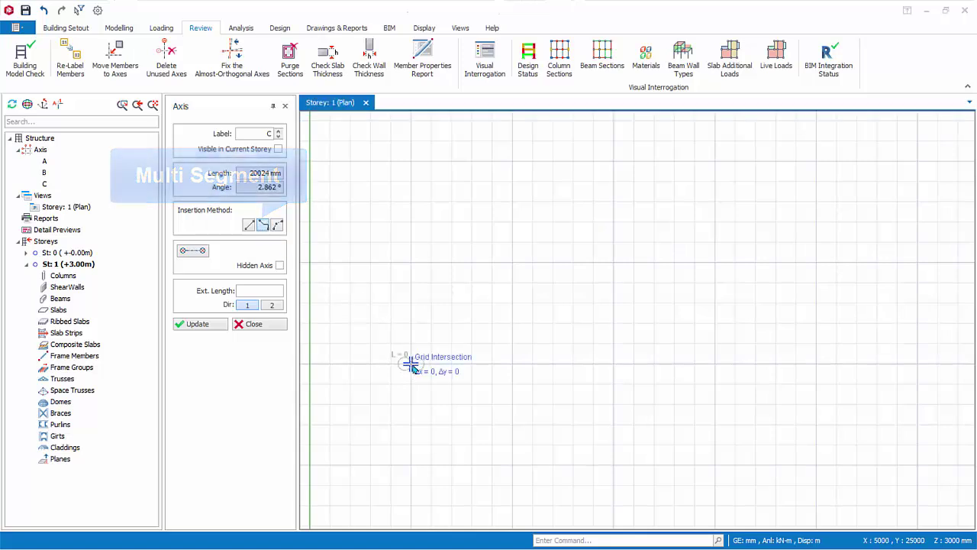
click(512, 263)
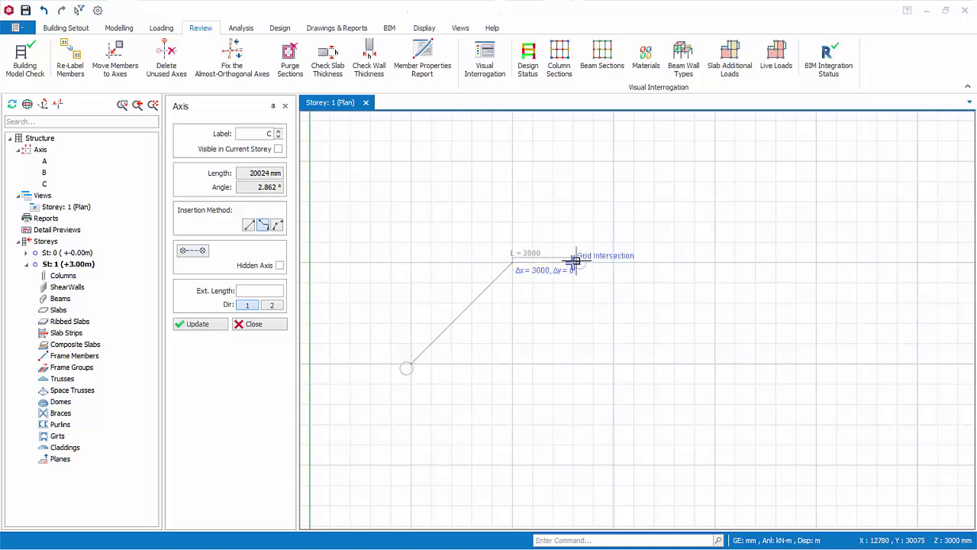
click(714, 263)
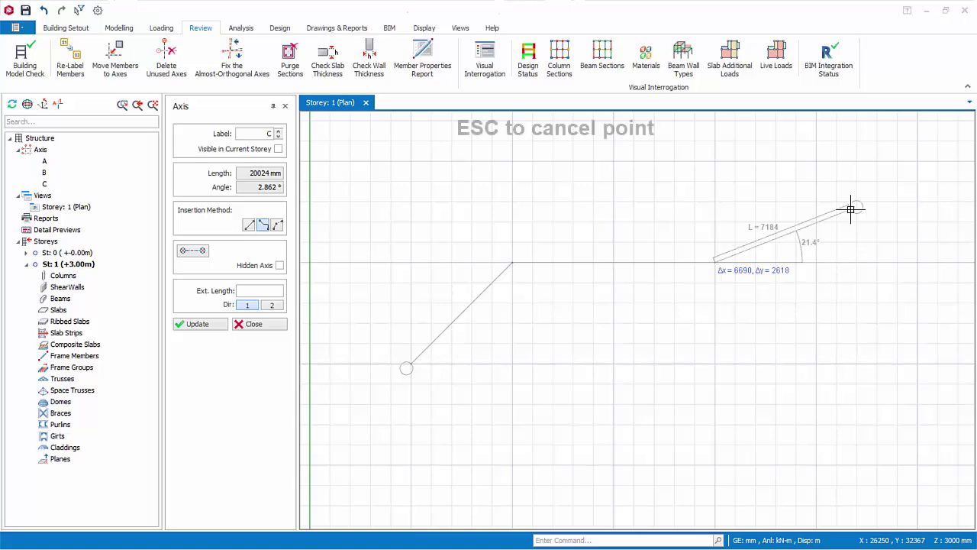
key(Escape)
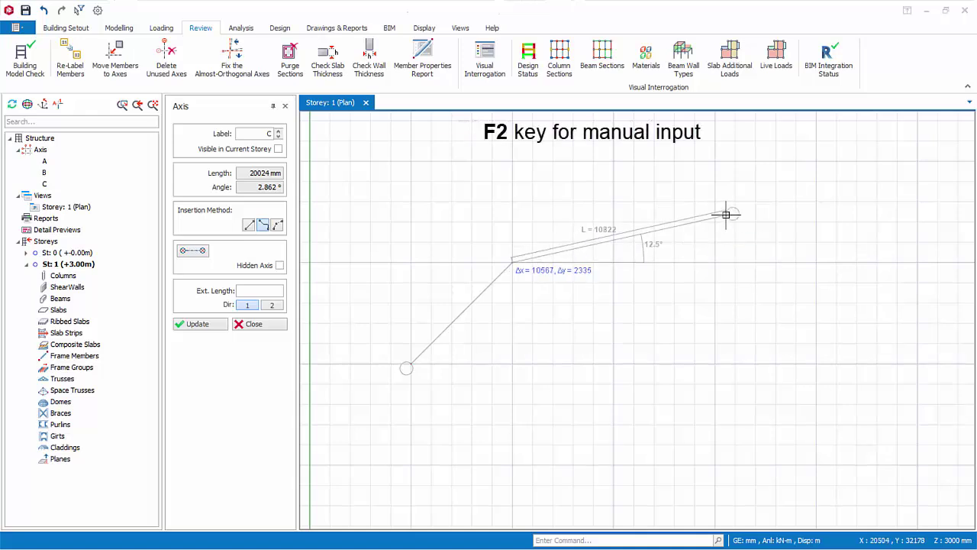
key(F2)
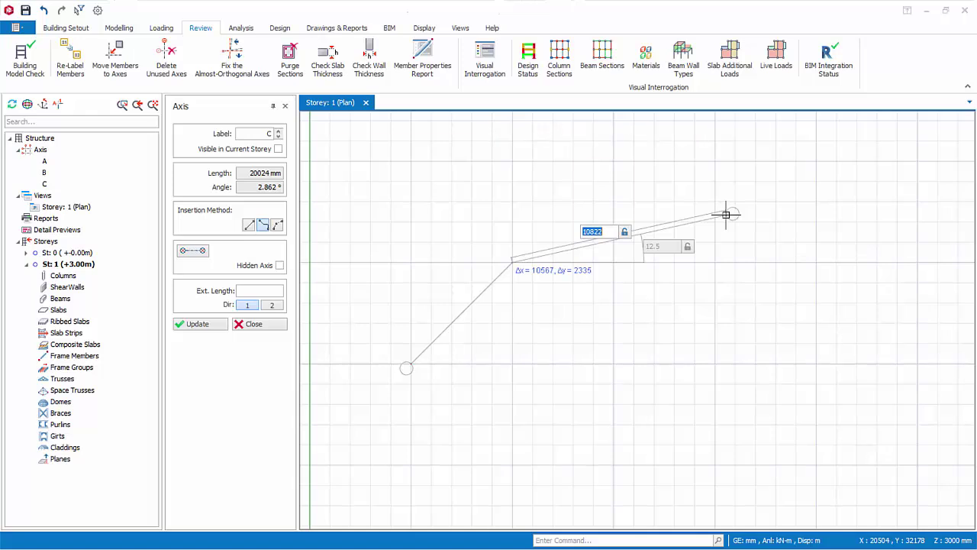
key(Tab)
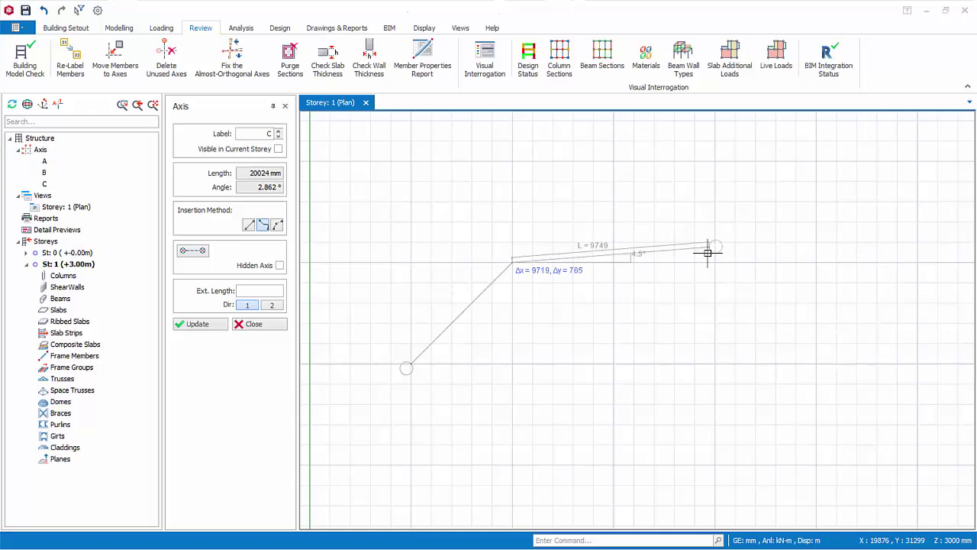
click(714, 261)
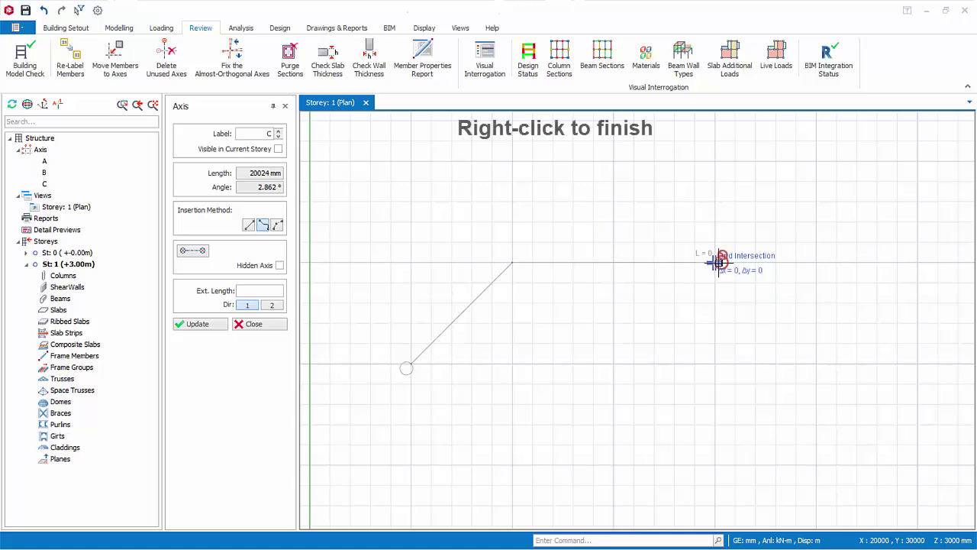
click(816, 363)
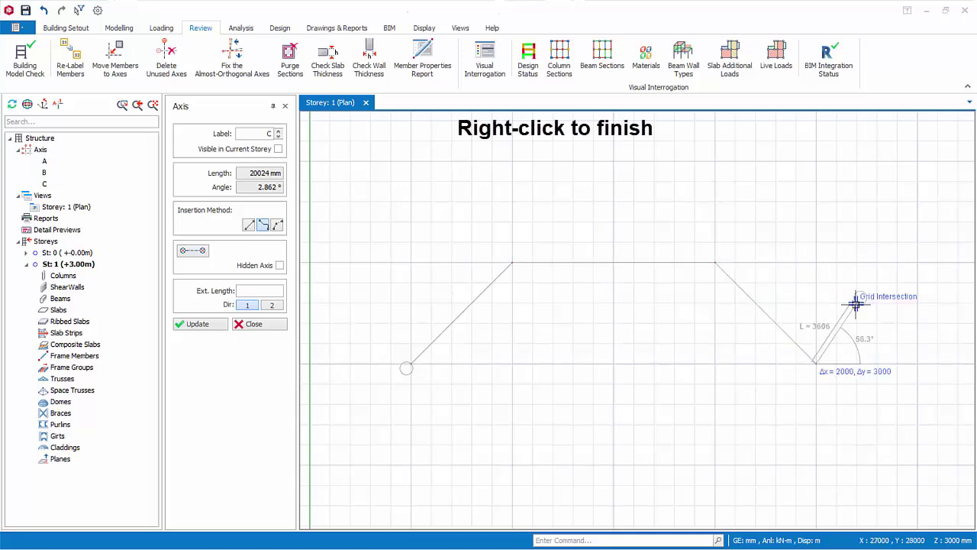
right_click(856, 305)
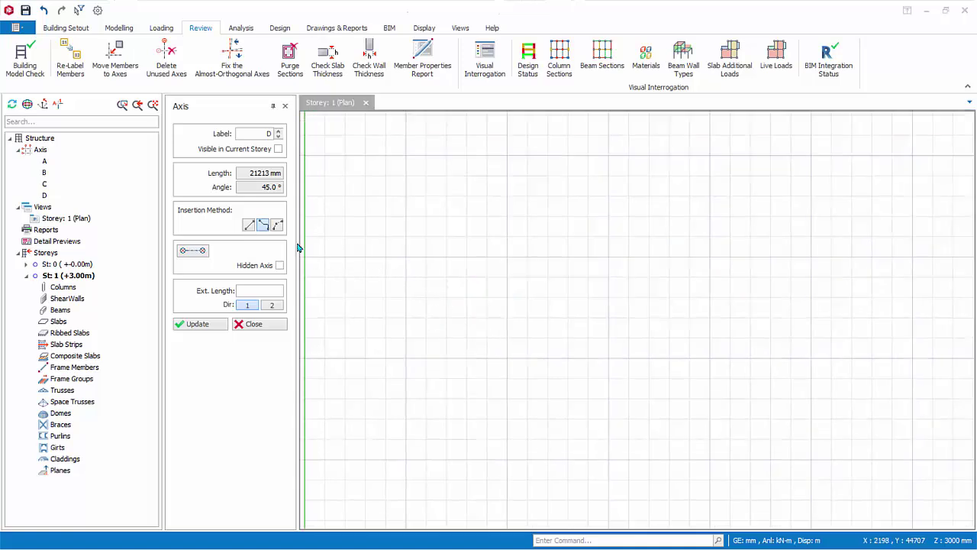
click(276, 226)
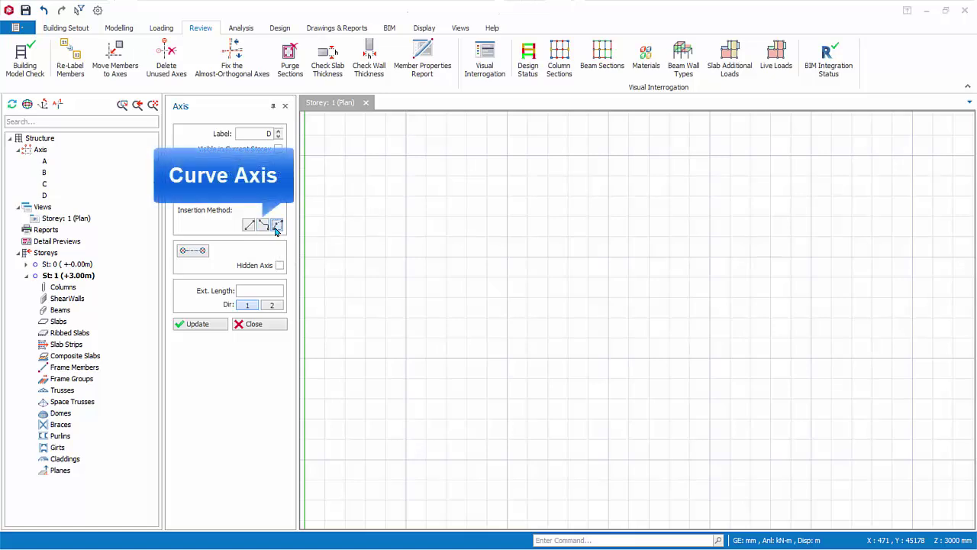
Draw curved axis E between two grid points with a 3000 mm arc height.
click(405, 359)
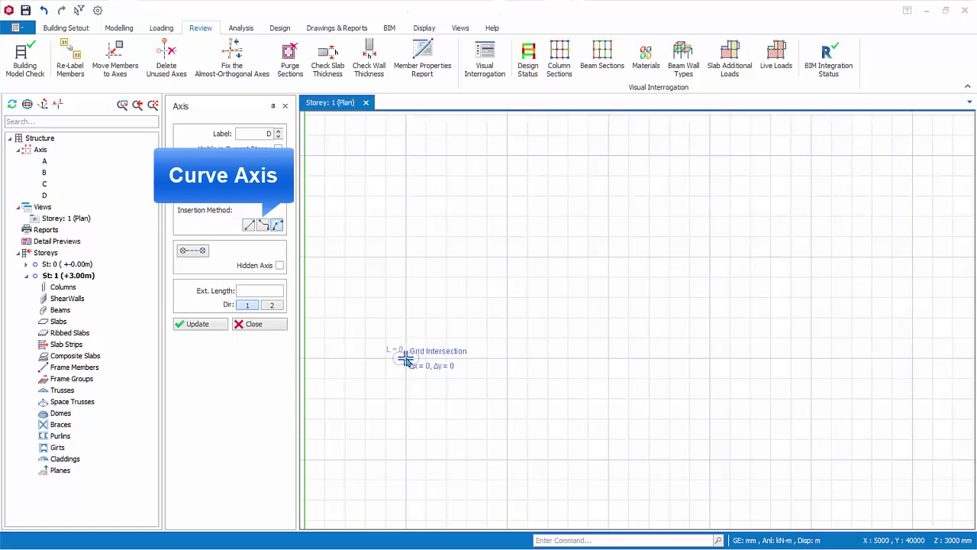
click(711, 356)
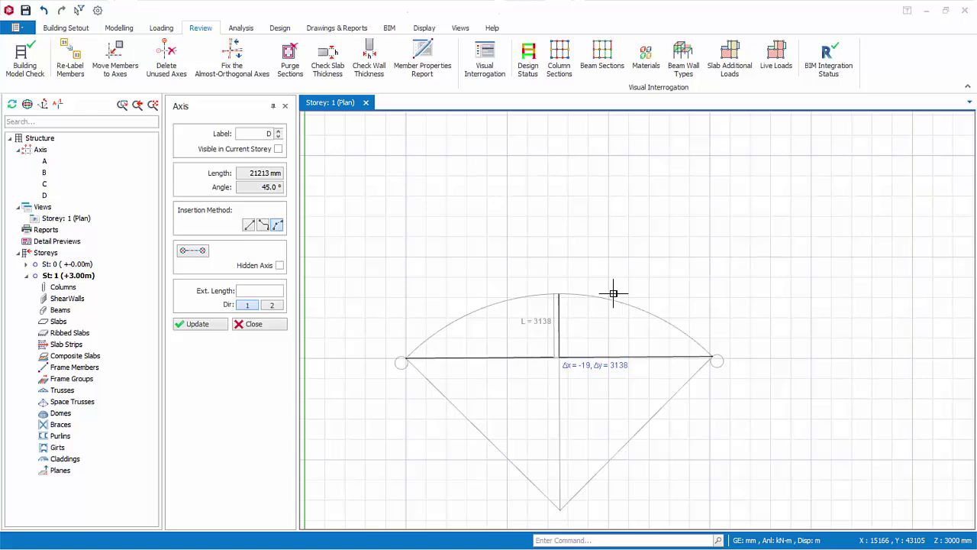
key(F2)
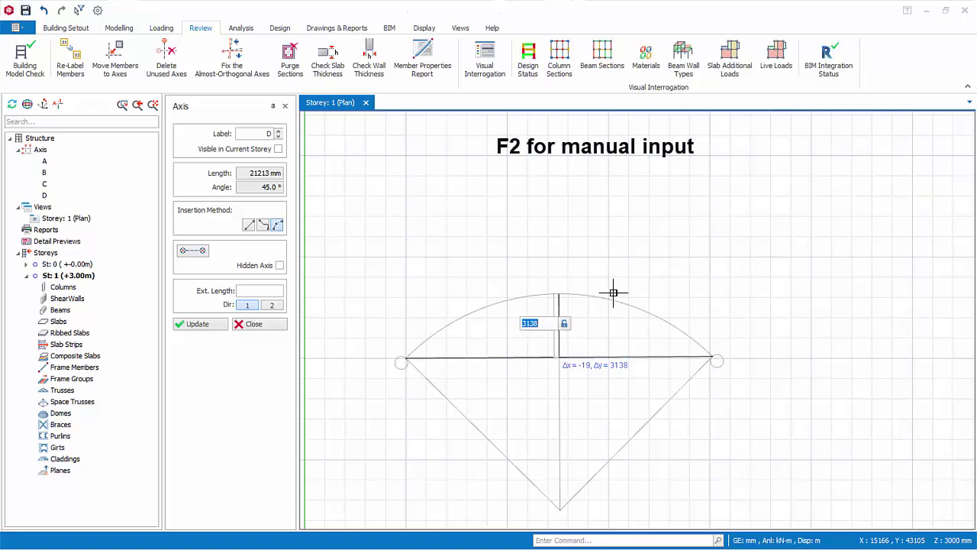
text(3000)
key(Return)
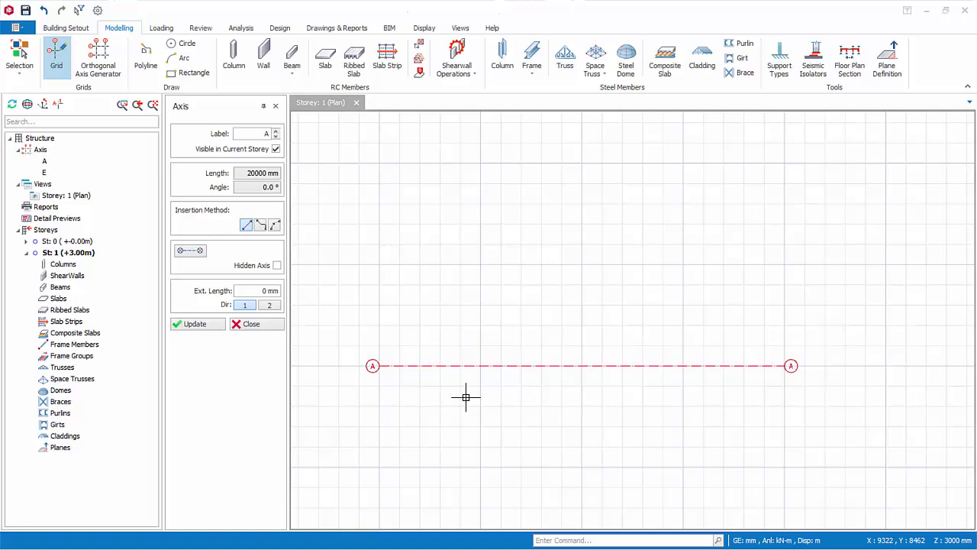
Offset axis A to create parallel axis B, then axis C 3000 mm beyond B.
click(252, 324)
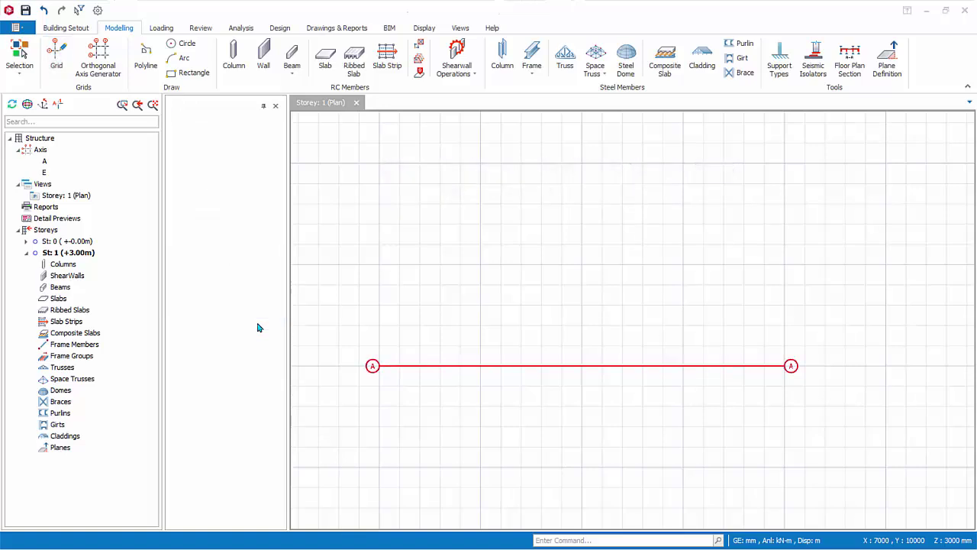
mouse_move(497, 366)
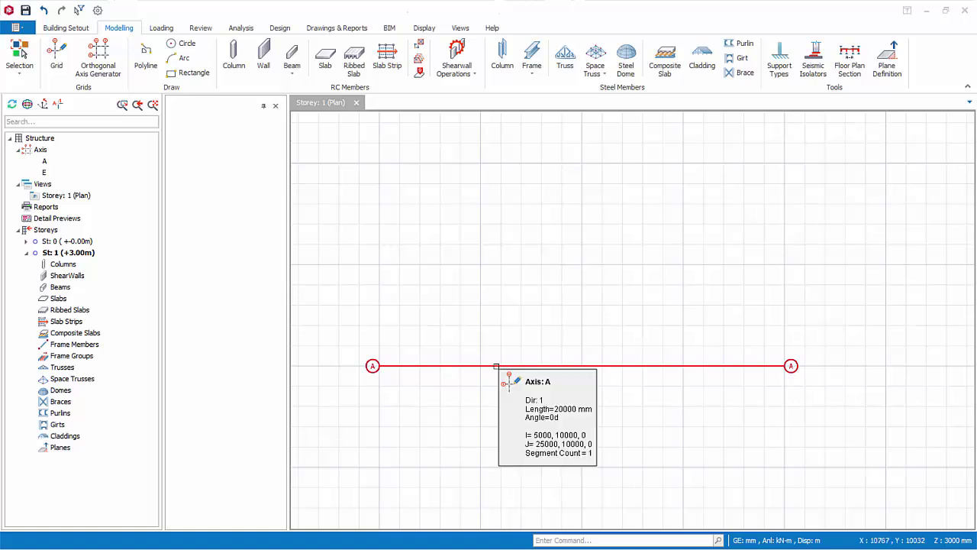
click(658, 365)
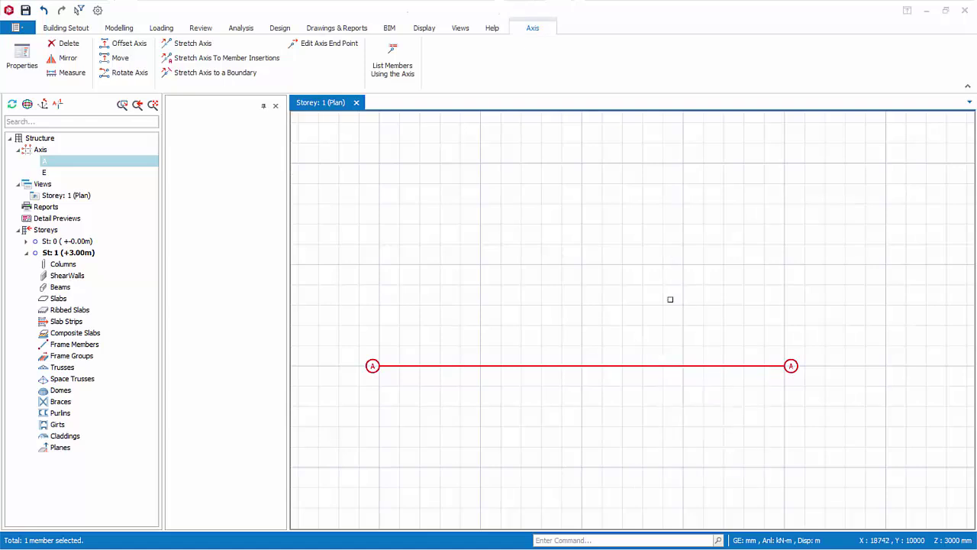
right_click(669, 267)
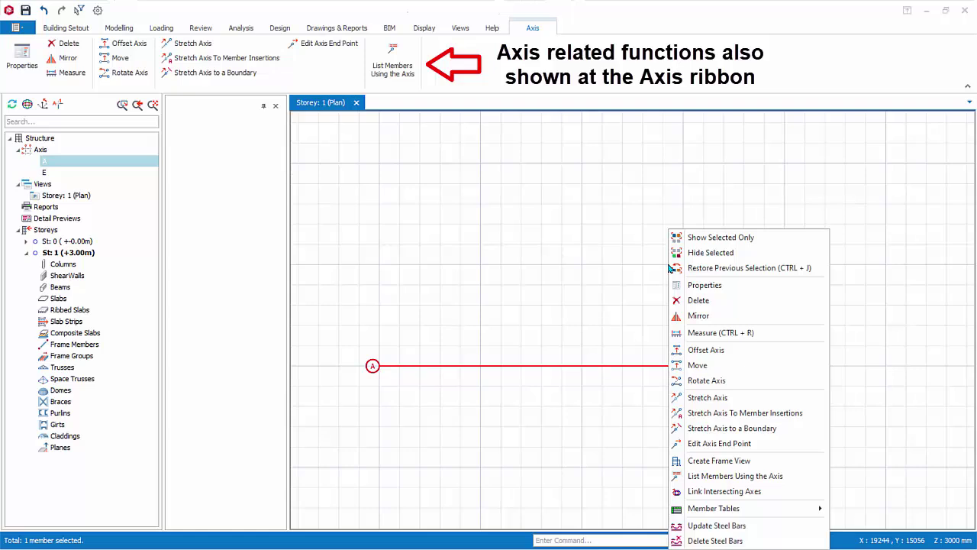
click(704, 353)
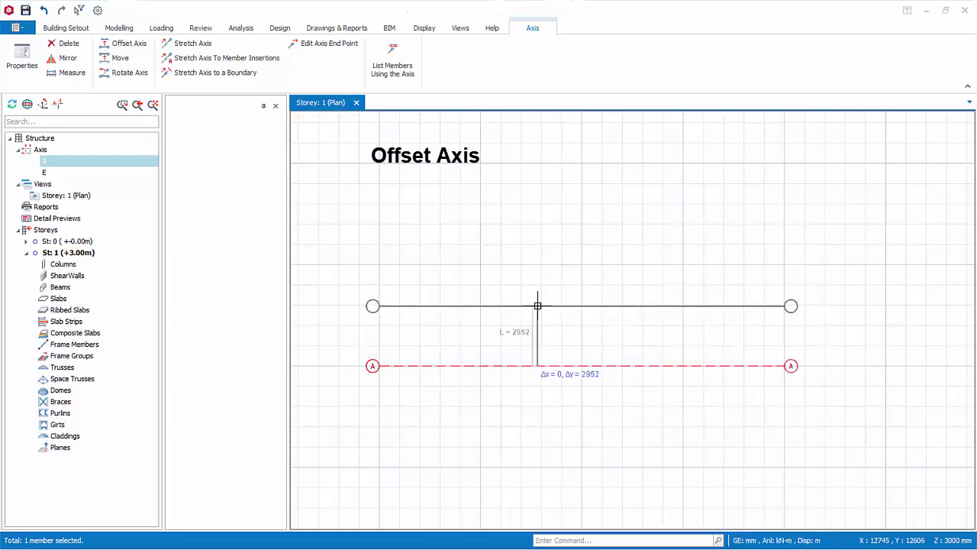
click(582, 305)
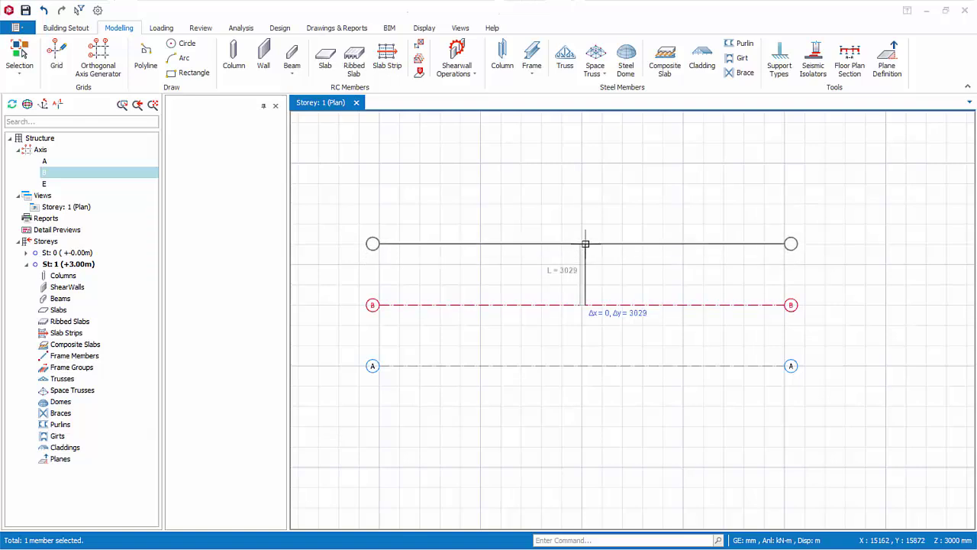
key(F2)
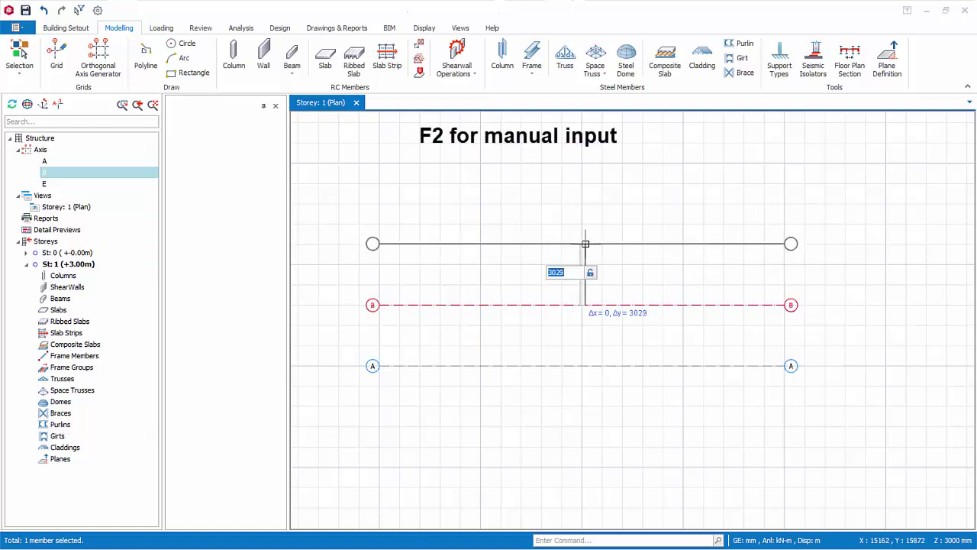
text(3)
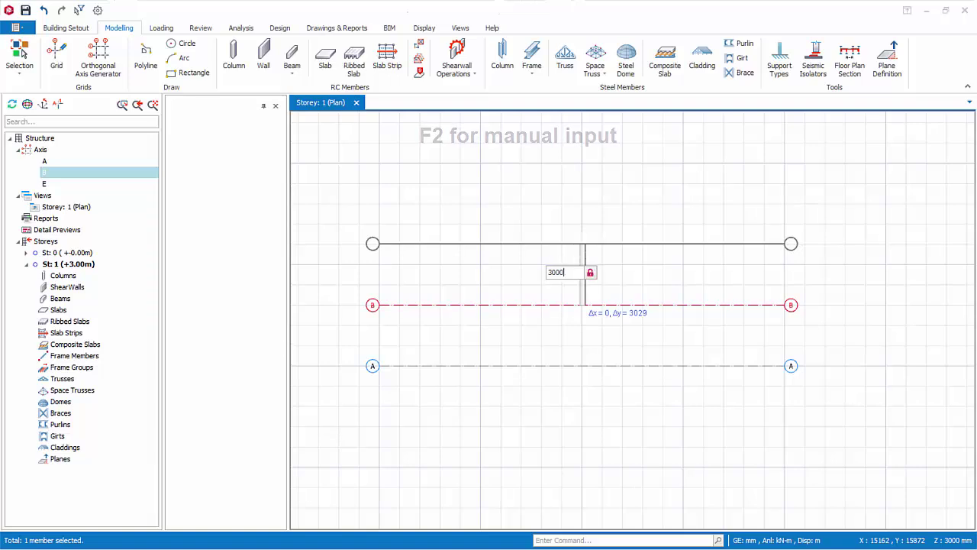
key(Return)
key(Return)
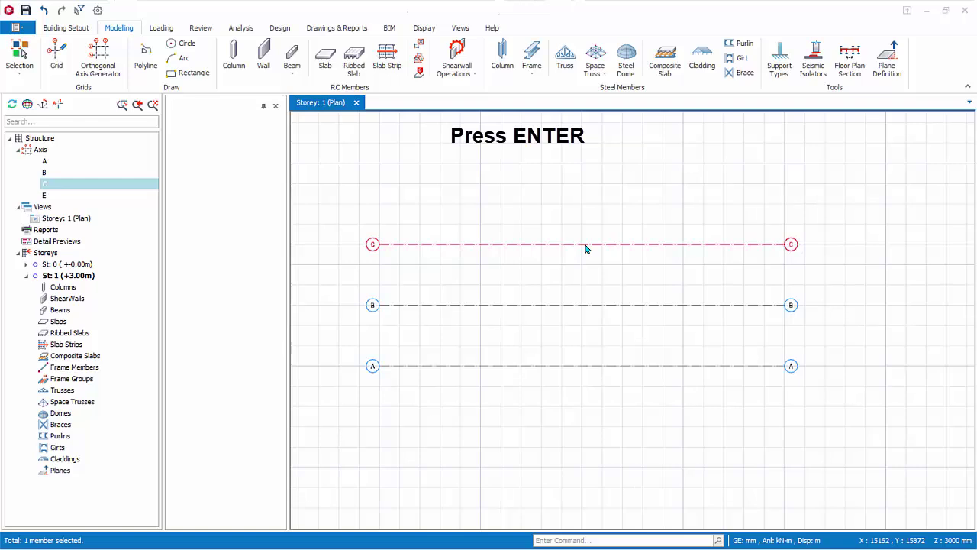
key(Return)
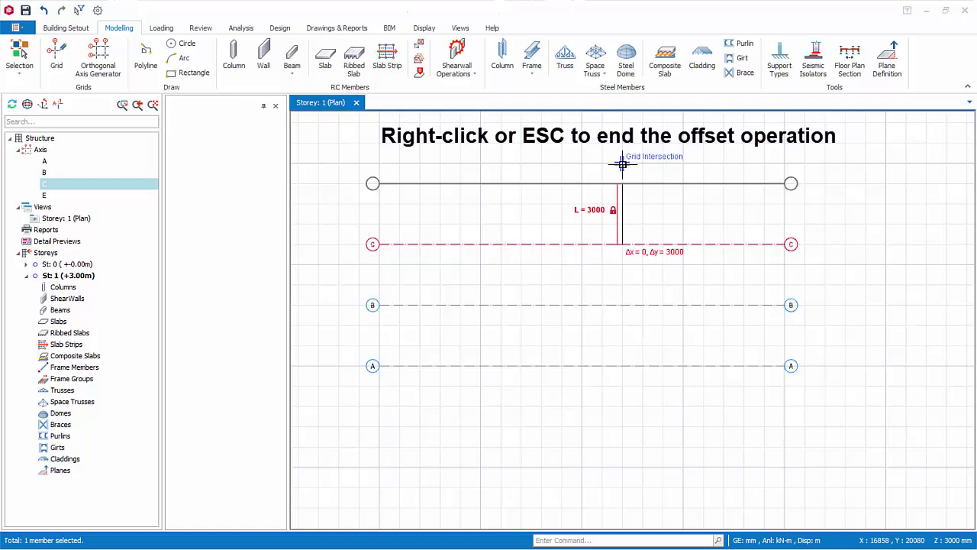
key(Escape)
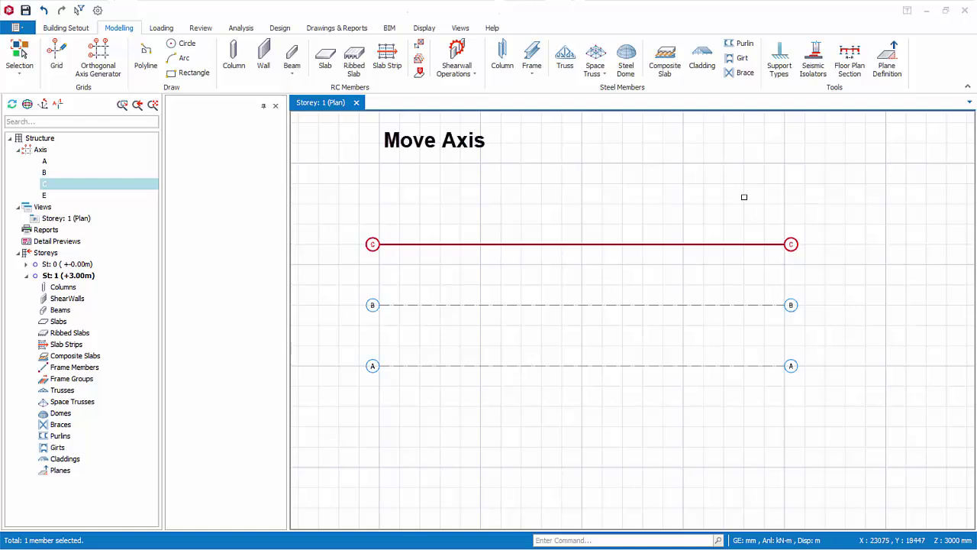
Move axis C a further 3000 mm upward using an exact distance entry.
middle_drag(701, 214, 705, 280)
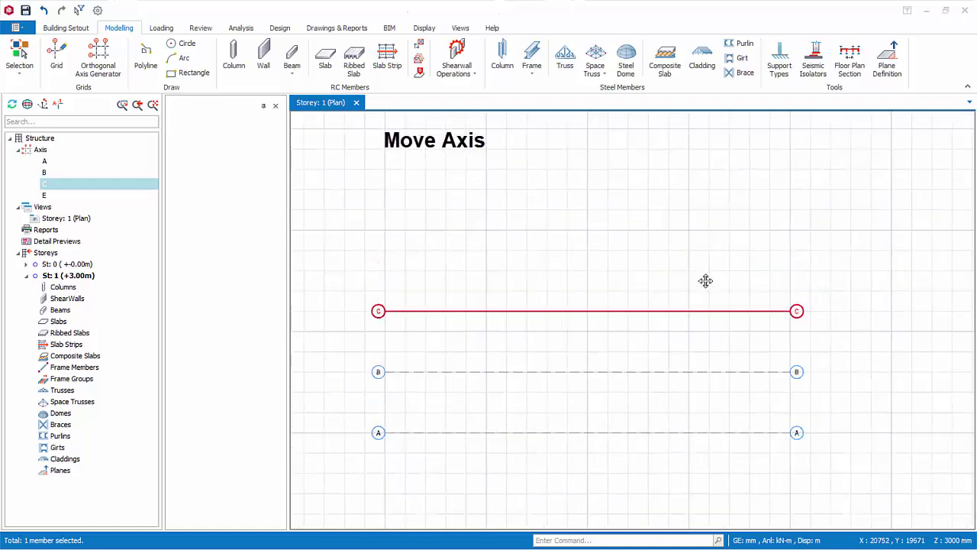
right_click(561, 278)
click(593, 135)
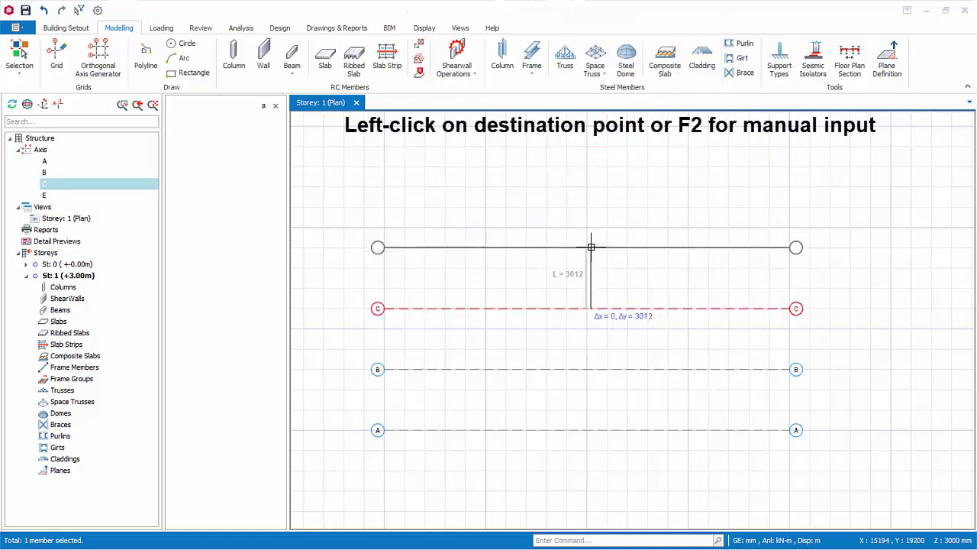
key(F2)
text(3000)
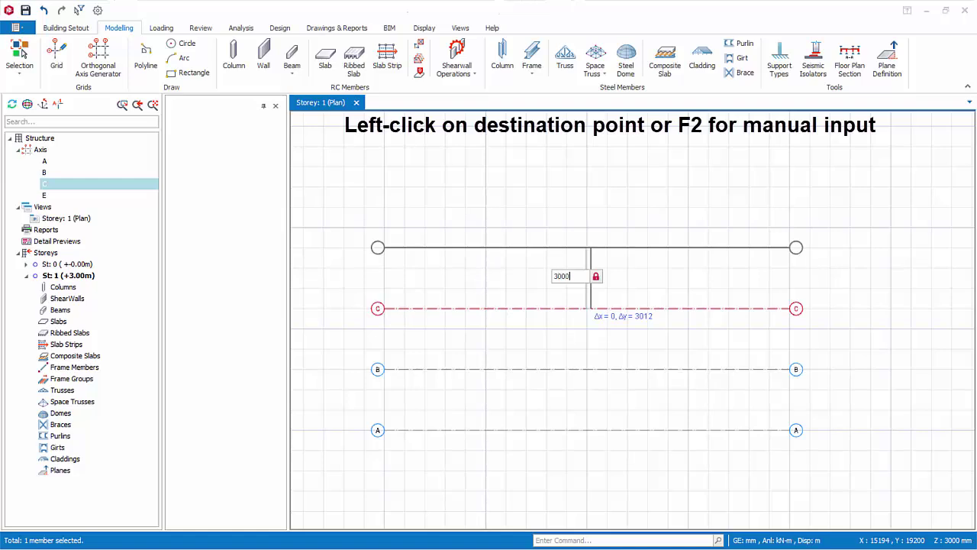
key(Return)
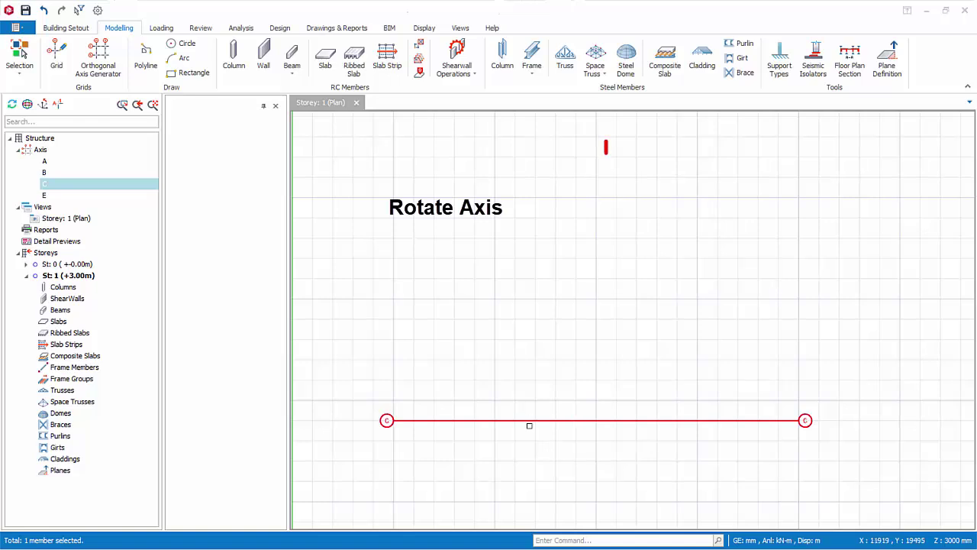
Rotate axis C by 5° using its left end point as the base.
right_click(609, 317)
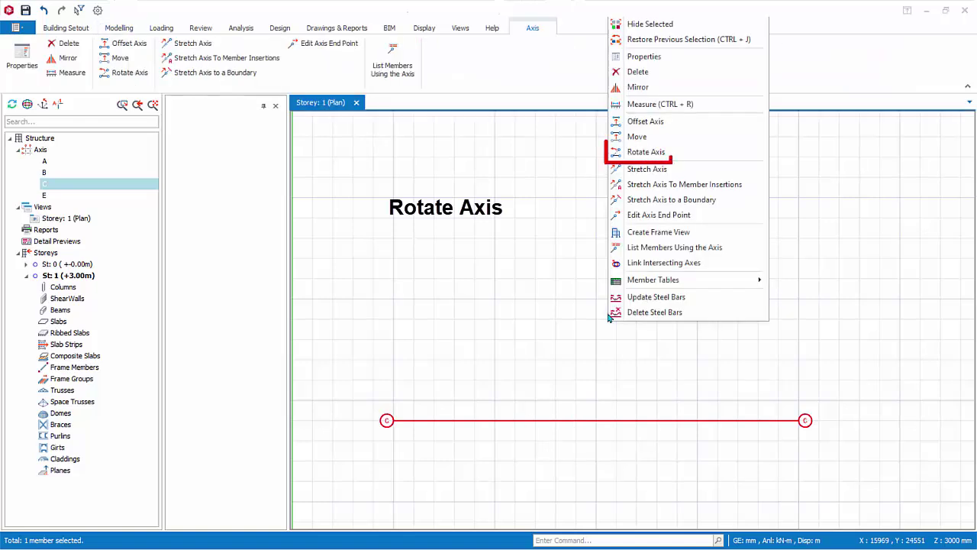
click(657, 153)
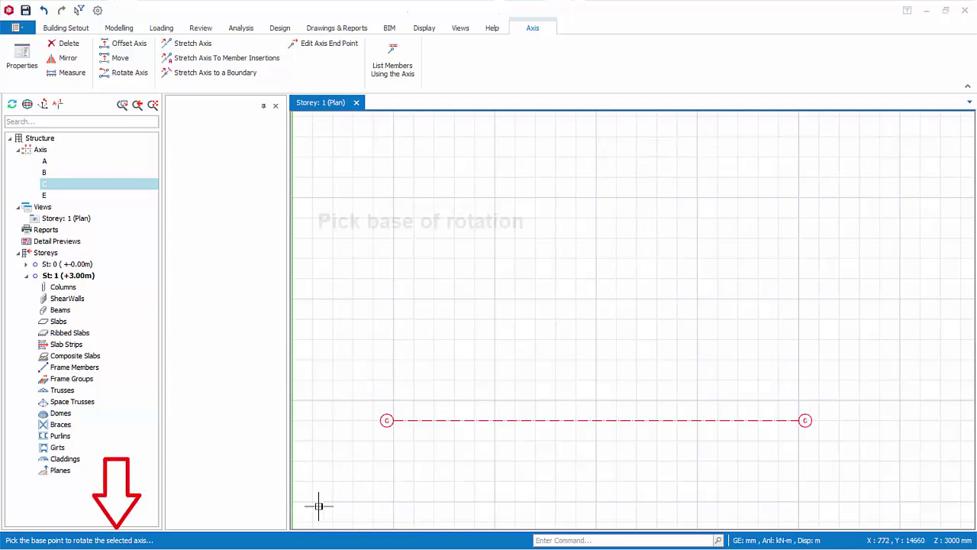
click(395, 420)
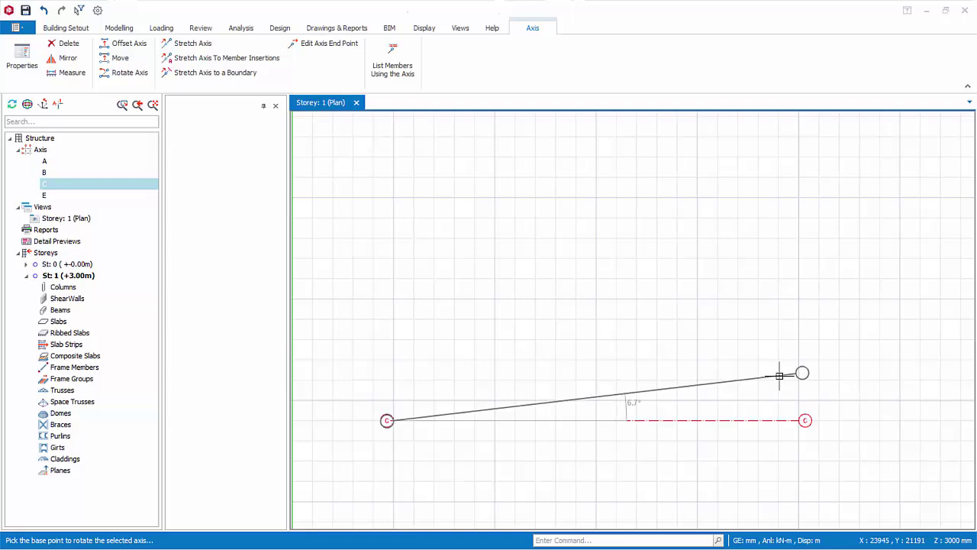
key(F2)
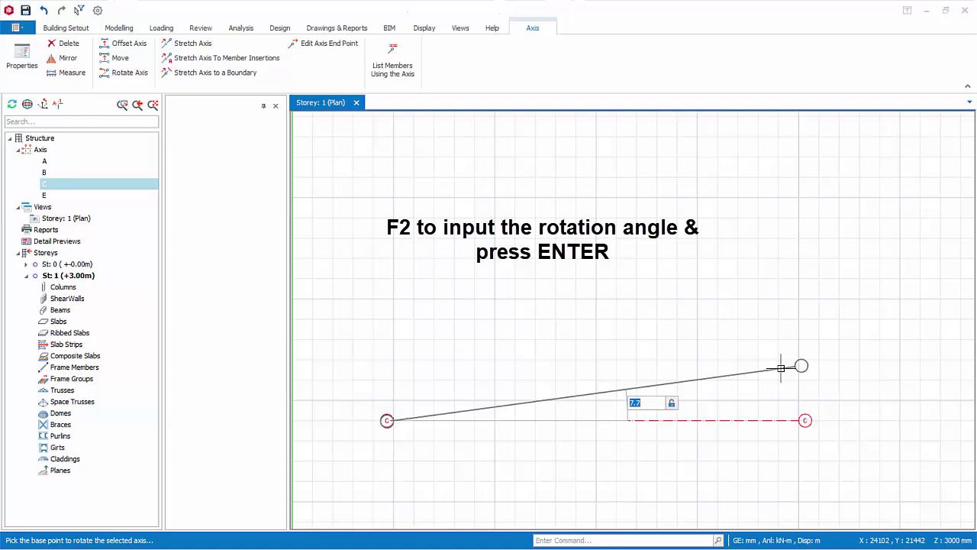
text(5)
key(Return)
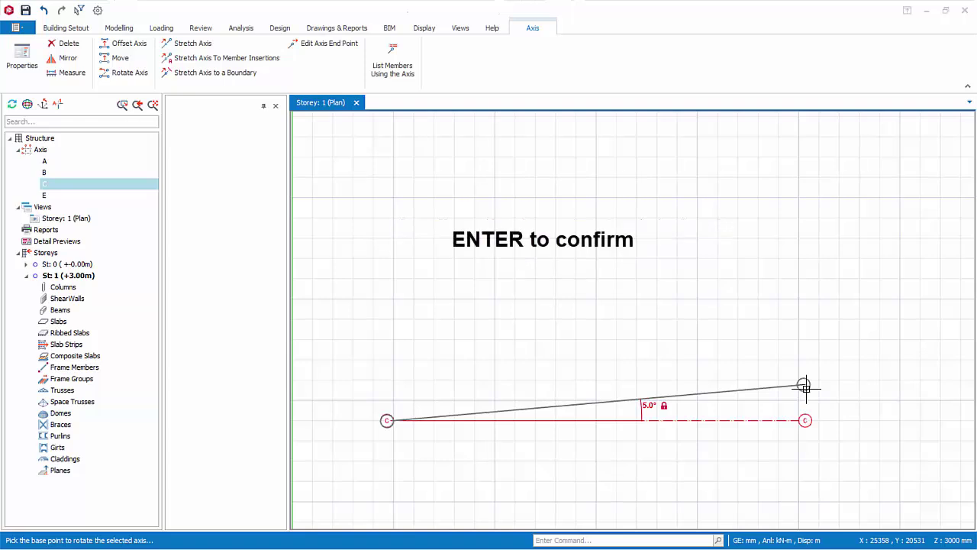
key(Return)
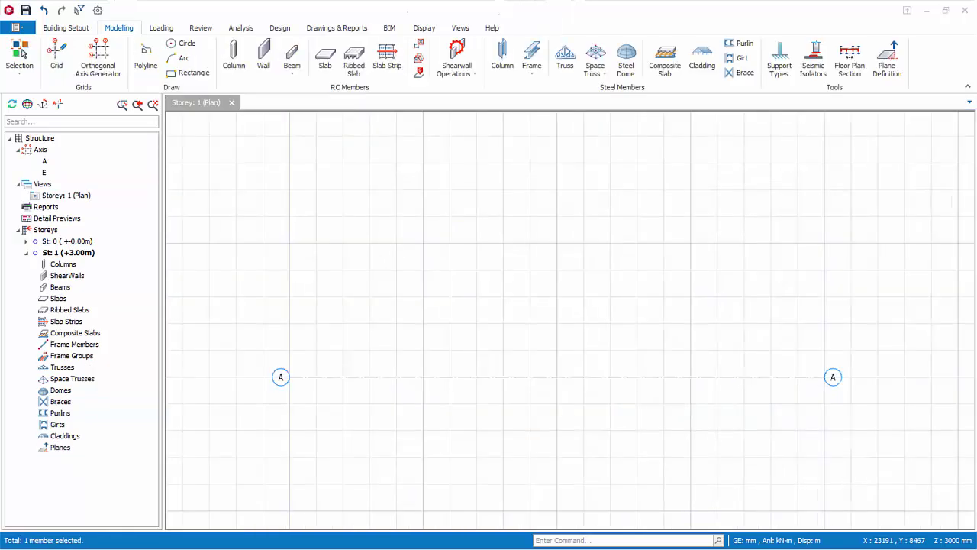
Lengthen axis A by stretching its right end further to the right.
click(572, 376)
right_click(572, 376)
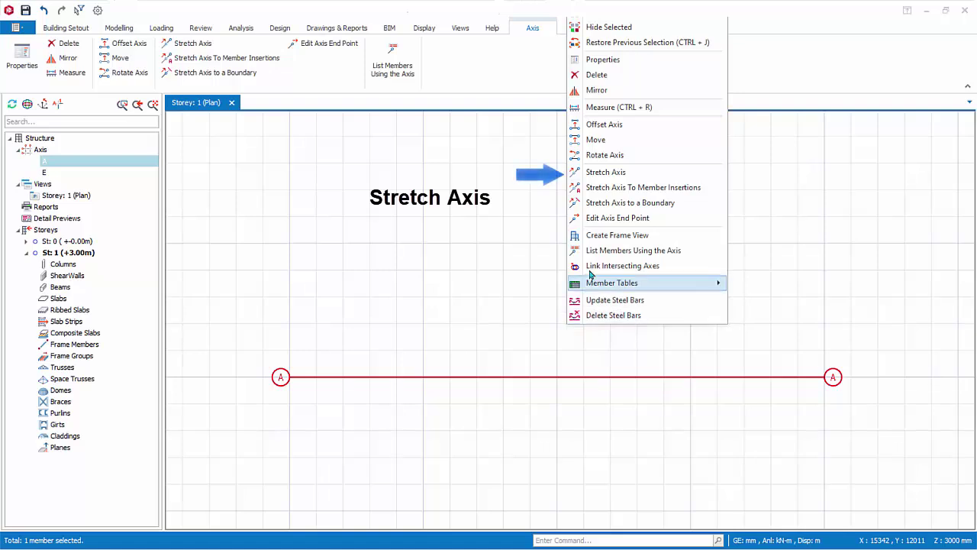
click(605, 175)
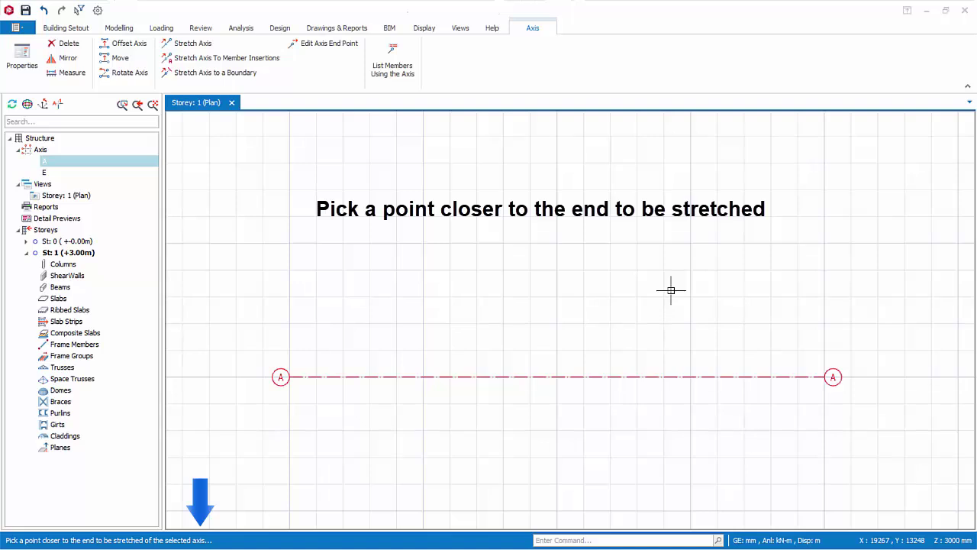
click(825, 377)
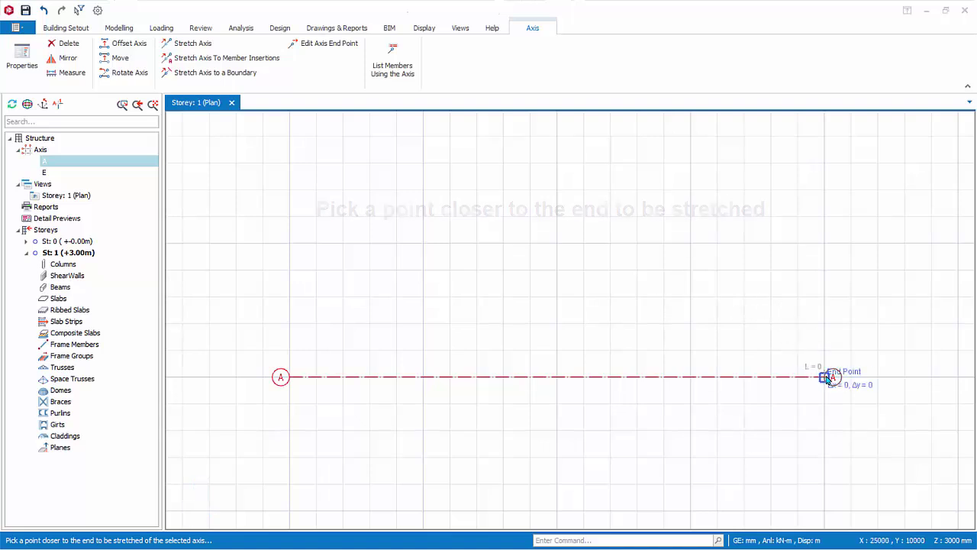
click(904, 377)
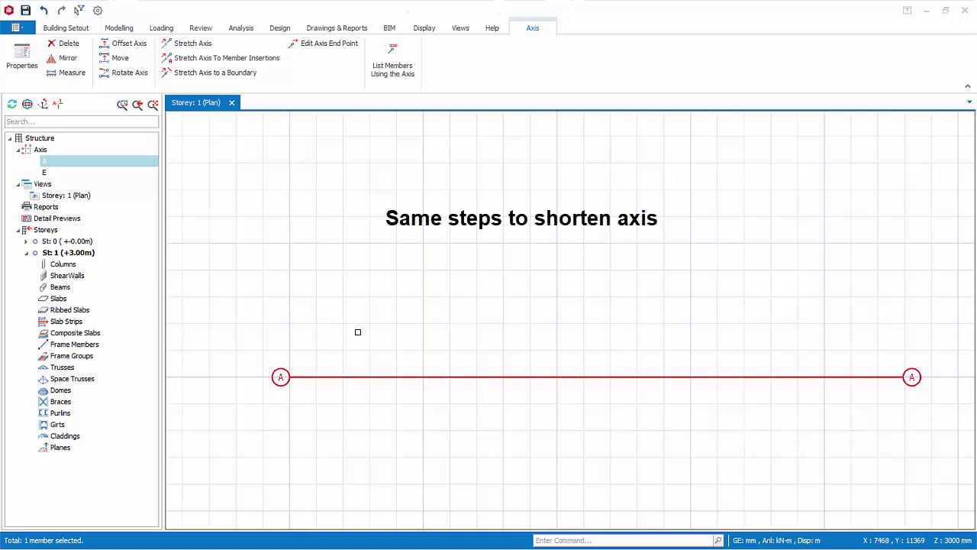
Shorten axis A by pulling its left end inward.
right_click(353, 316)
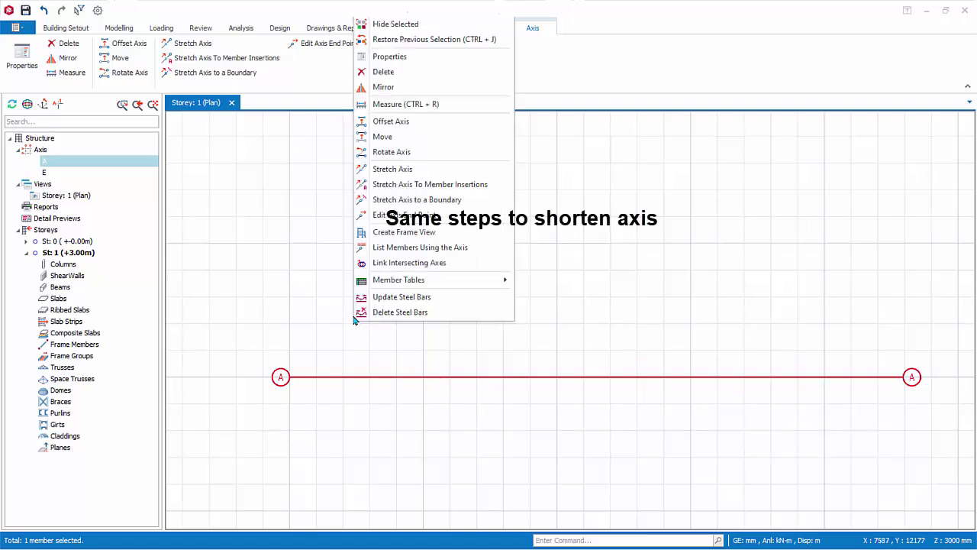
click(388, 169)
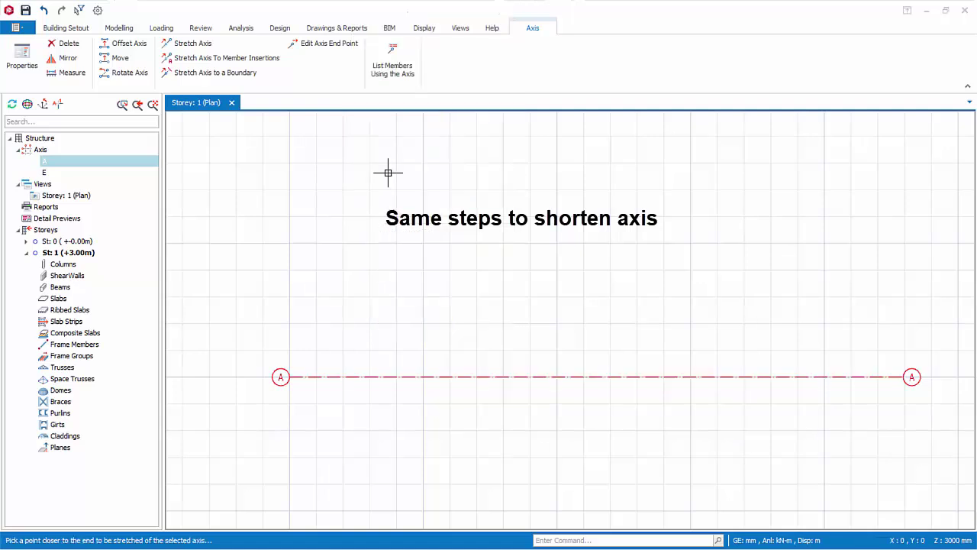
click(299, 379)
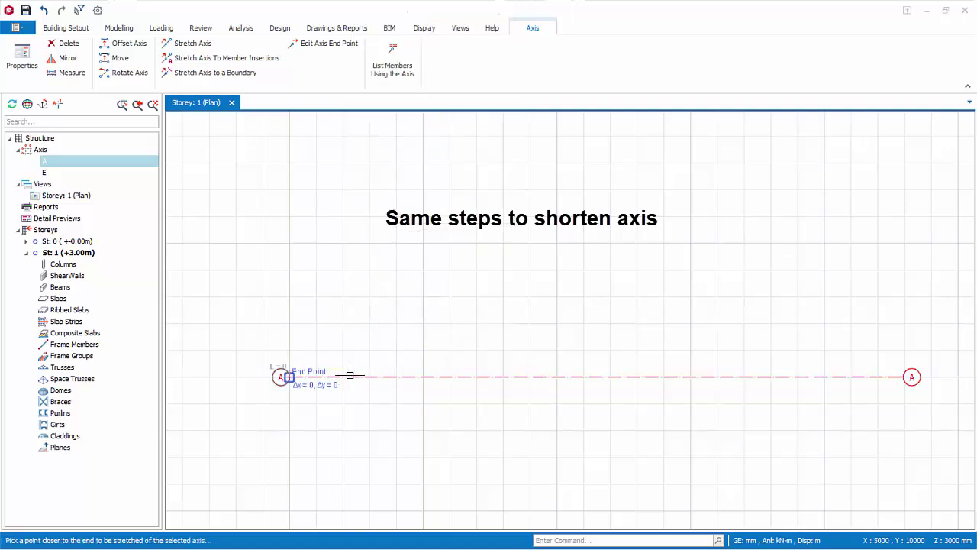
click(343, 377)
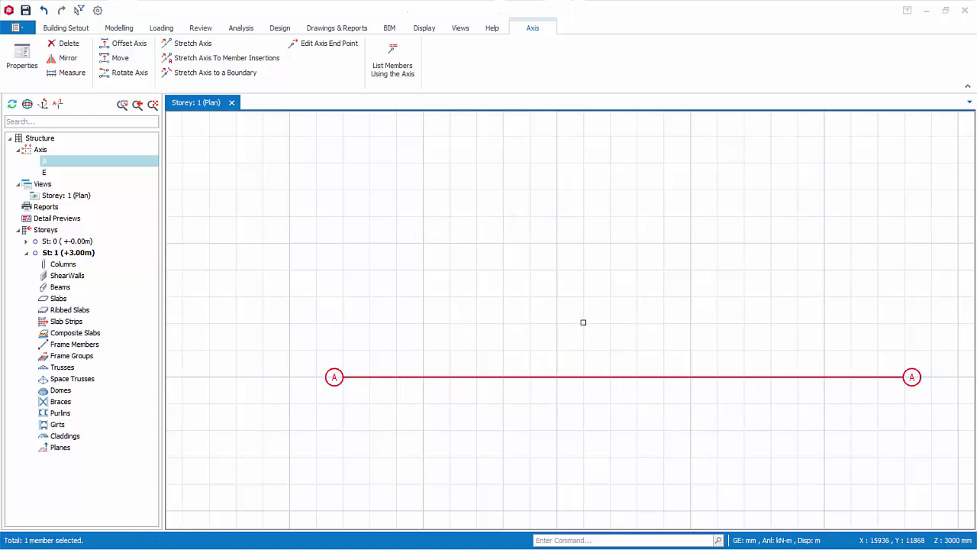
middle_drag(583, 322, 543, 292)
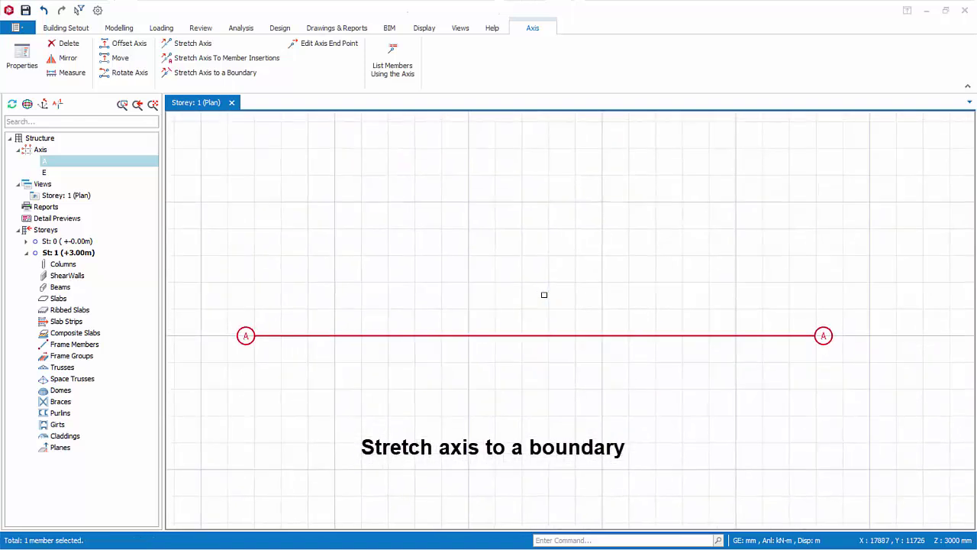
Trim axis A's left end to a 6000 mm vertical boundary line through the grid intersection.
right_click(496, 298)
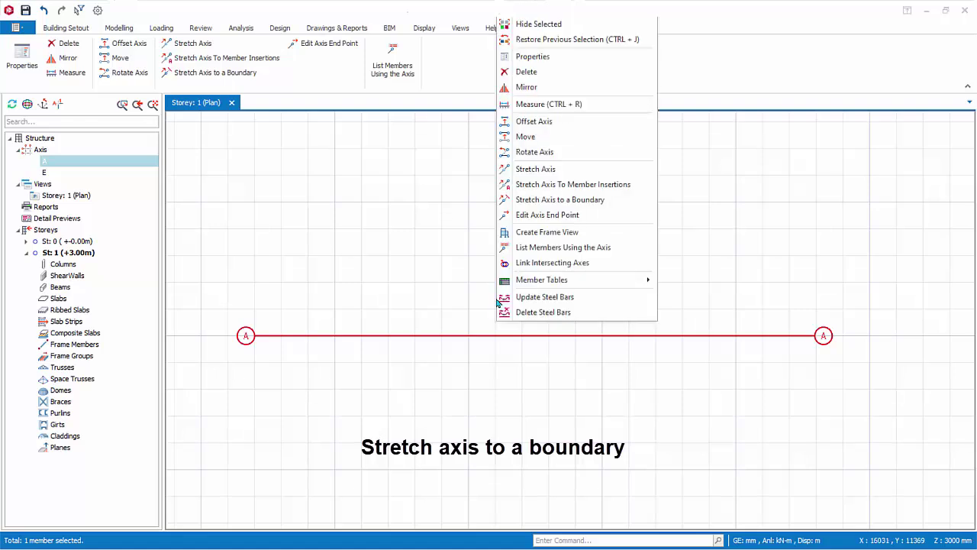
click(526, 200)
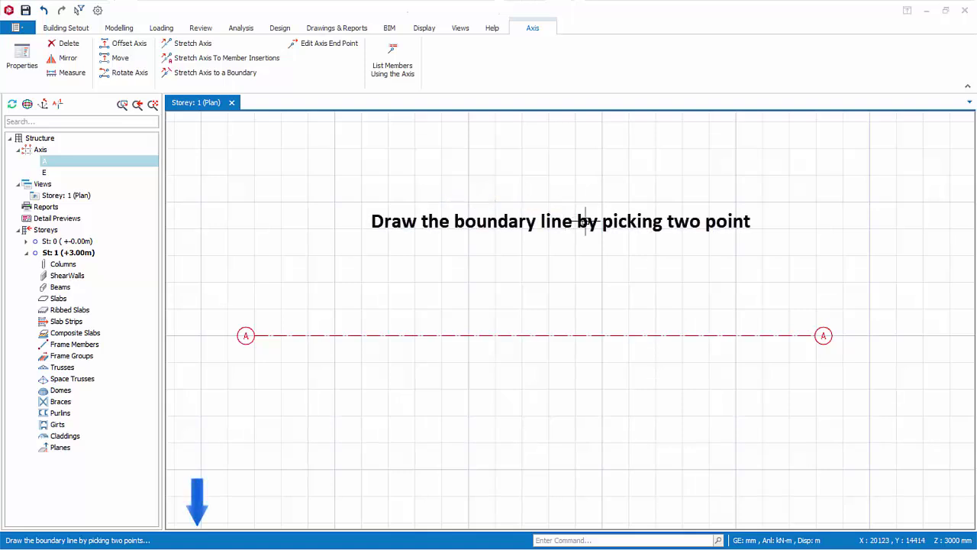
click(334, 203)
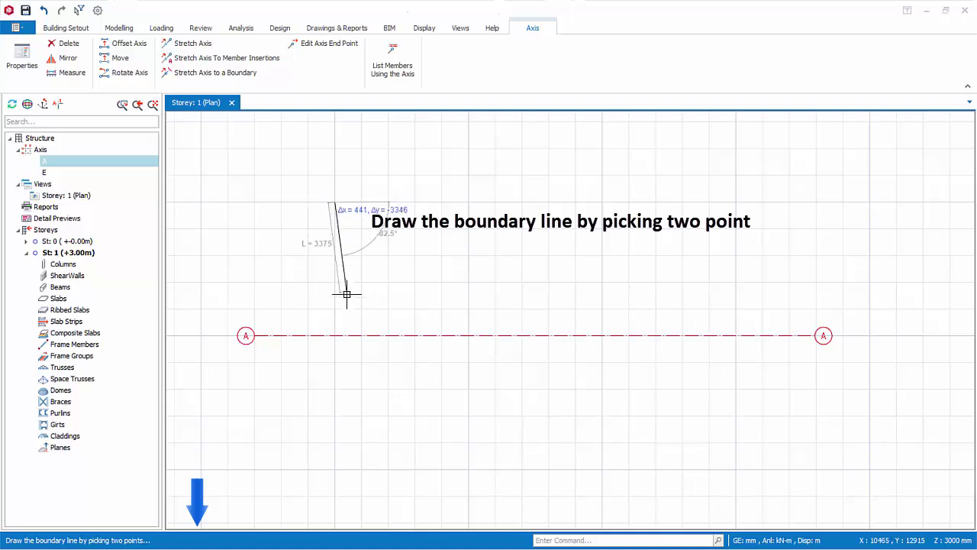
click(334, 360)
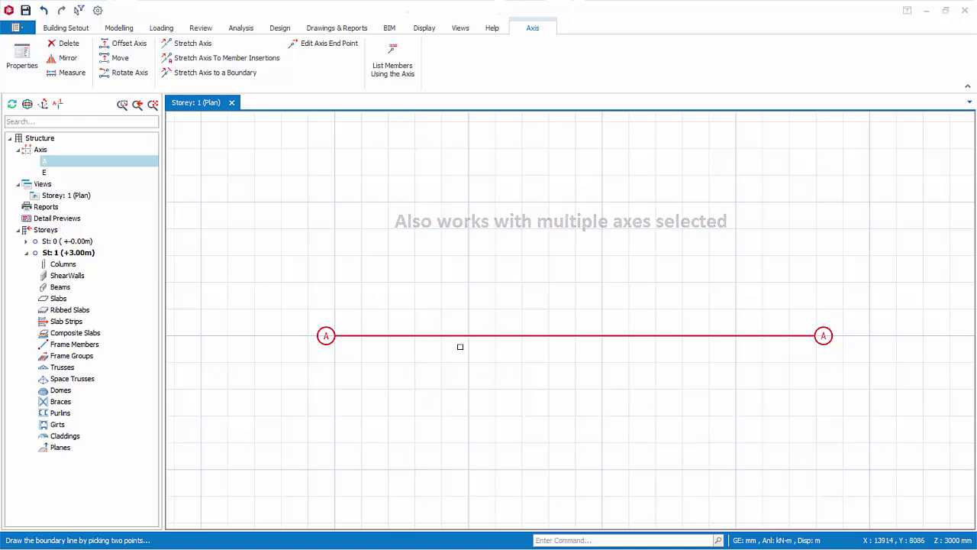
middle_drag(508, 374, 446, 379)
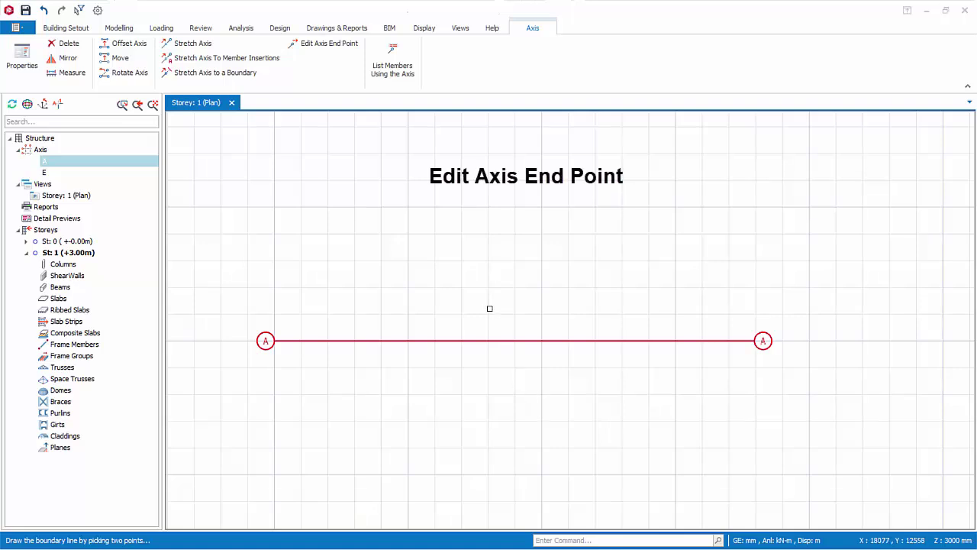
Move one end point of axis A to a new location with Edit Axis End Point.
right_click(542, 266)
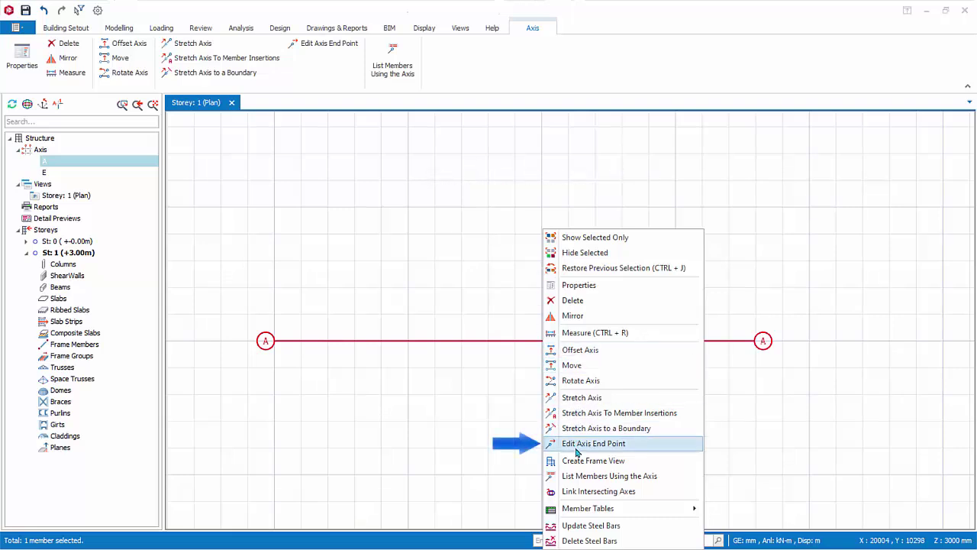
click(576, 444)
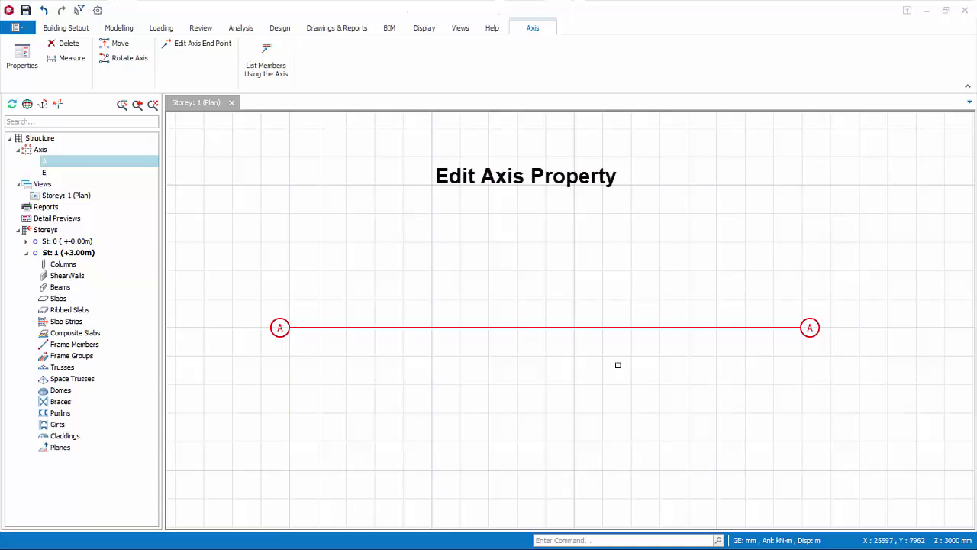
click(535, 329)
Change axis A's label to A1 in its properties and apply the update.
right_click(563, 273)
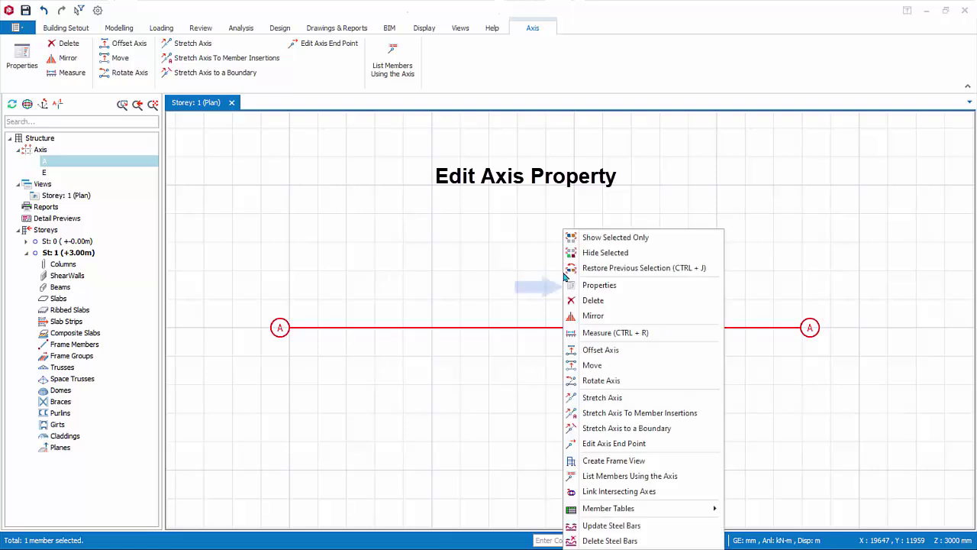
click(599, 286)
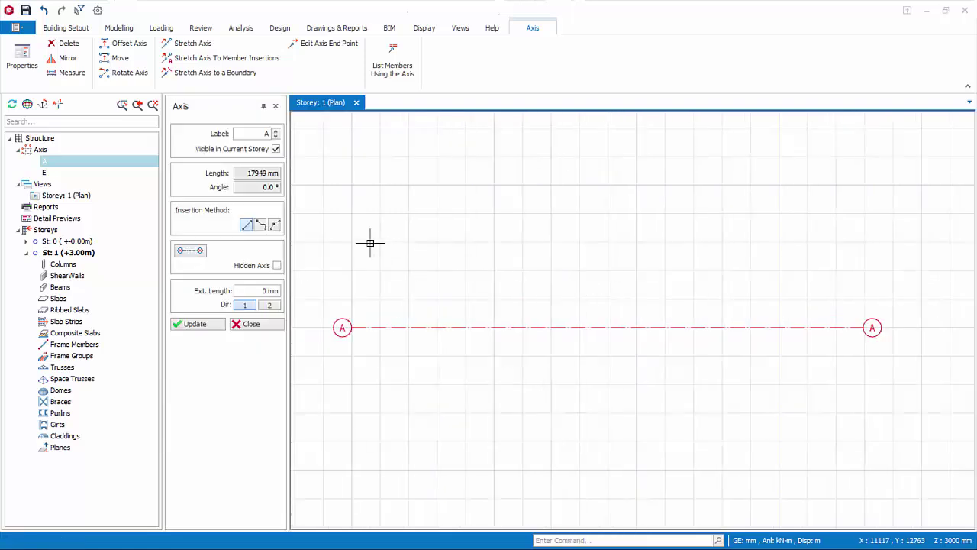
double_click(263, 134)
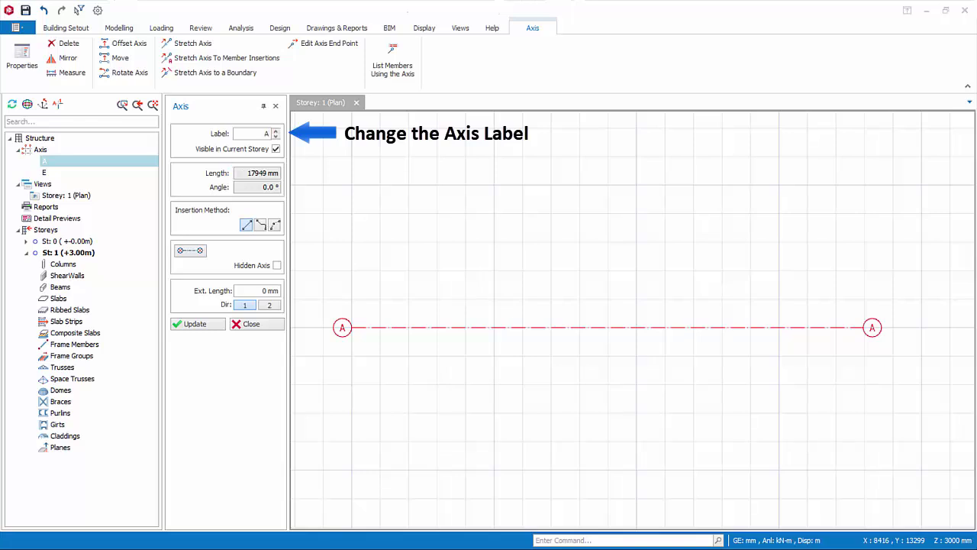
text(1)
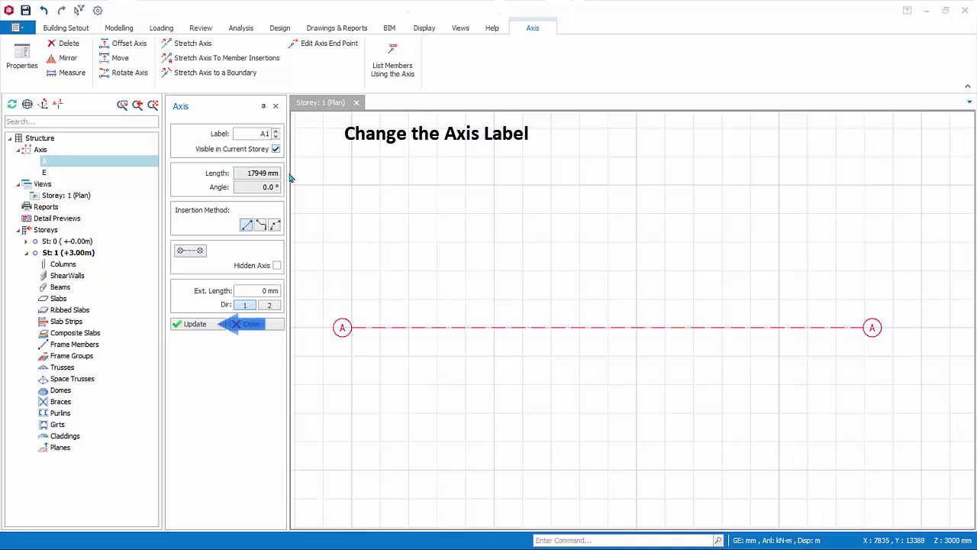
click(203, 328)
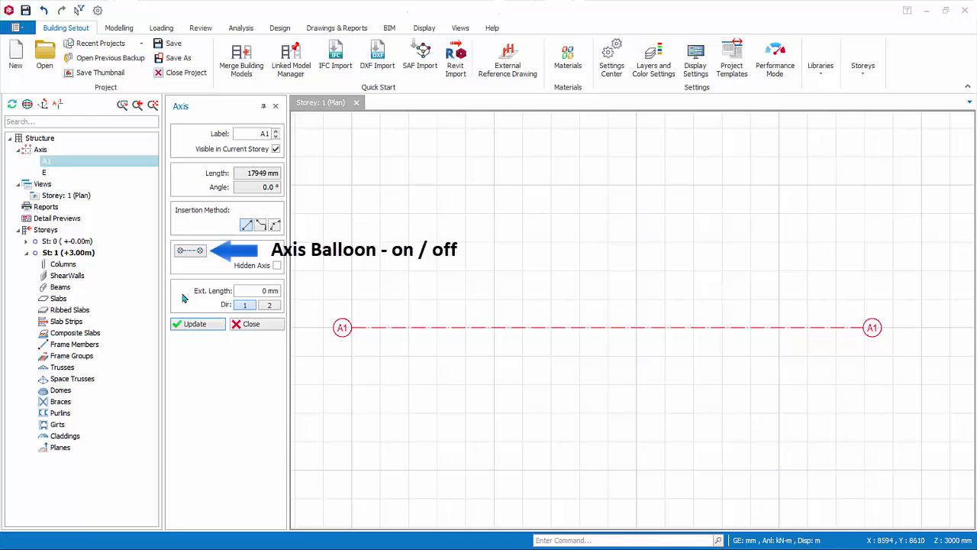
Hide and then restore the A1 axis end balloons, then close the axis properties.
click(191, 251)
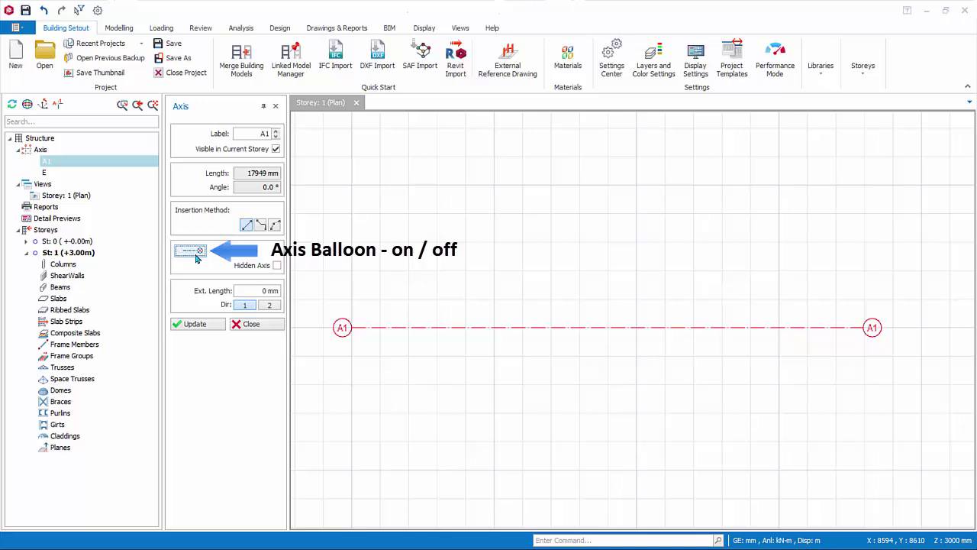
click(191, 251)
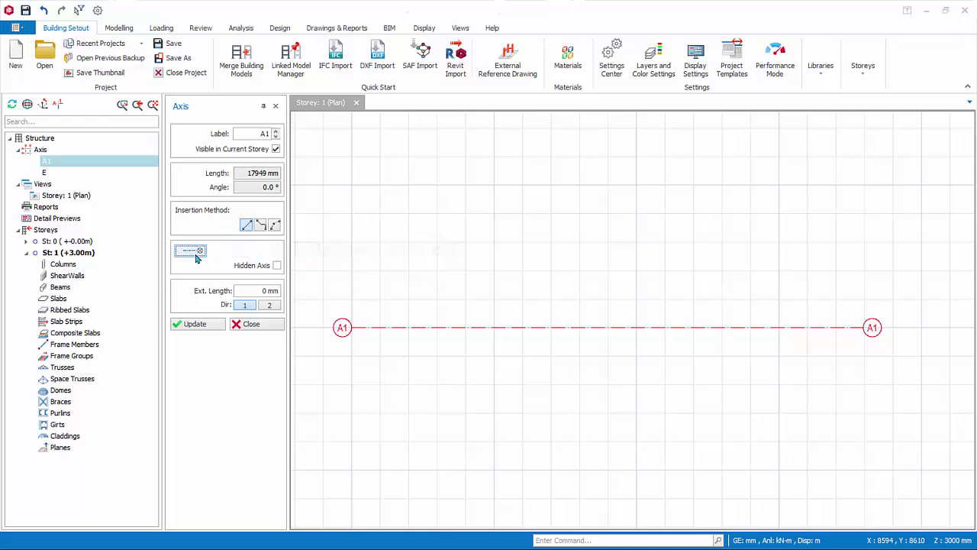
click(188, 325)
click(191, 252)
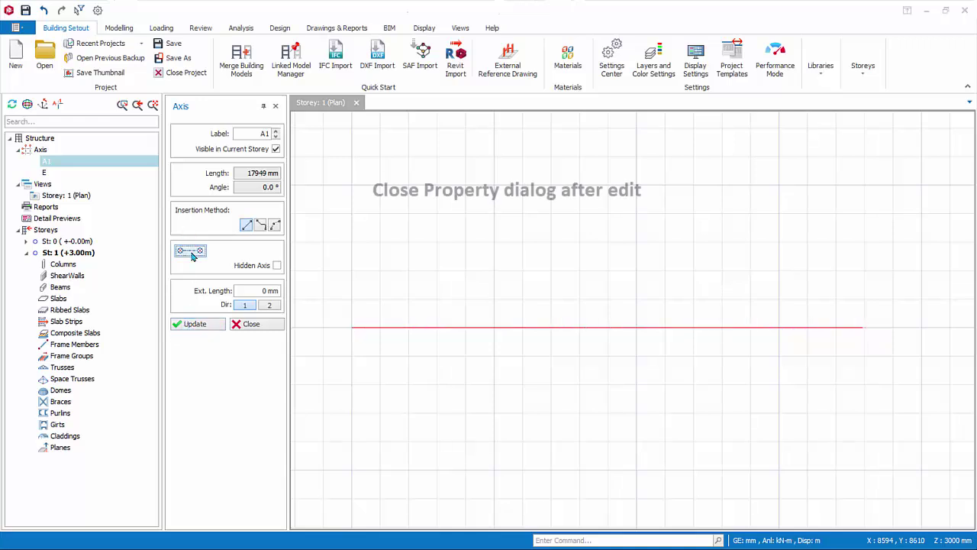
click(195, 327)
click(258, 328)
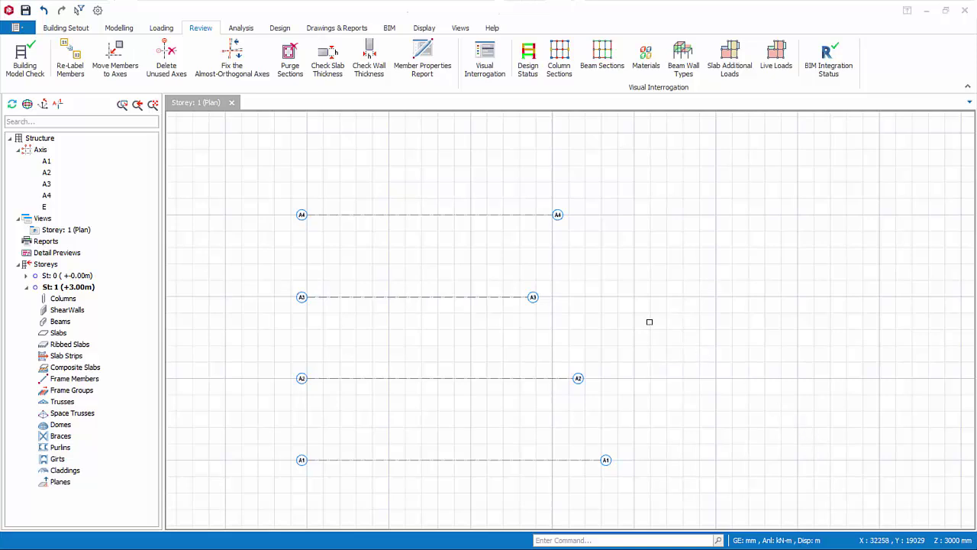
Stretch axes A1–A4 to one shared vertical boundary line and open their Axis Table.
mouse_move(263, 187)
mouse_down()
mouse_move(360, 229)
mouse_move(492, 309)
mouse_move(646, 429)
mouse_move(685, 481)
mouse_up()
right_click(514, 258)
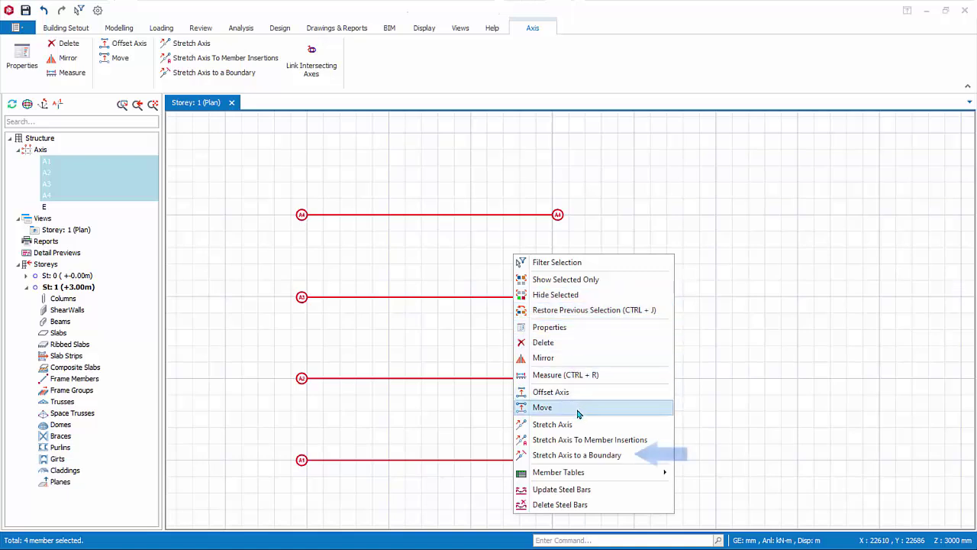
click(586, 456)
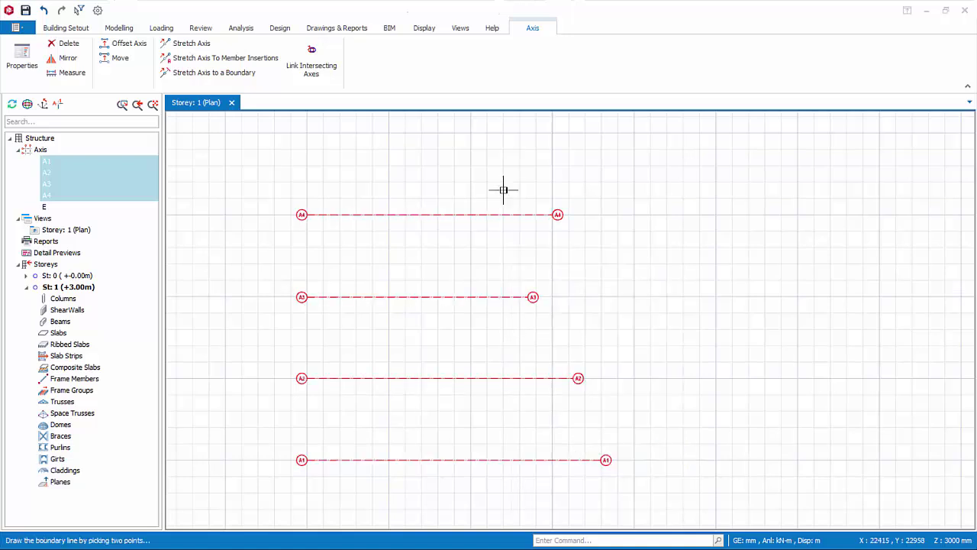
click(522, 160)
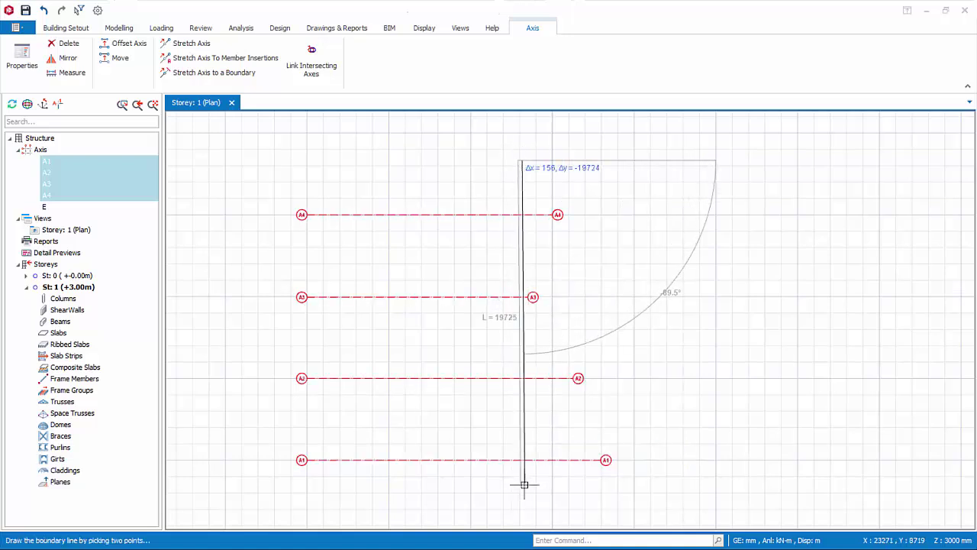
click(525, 486)
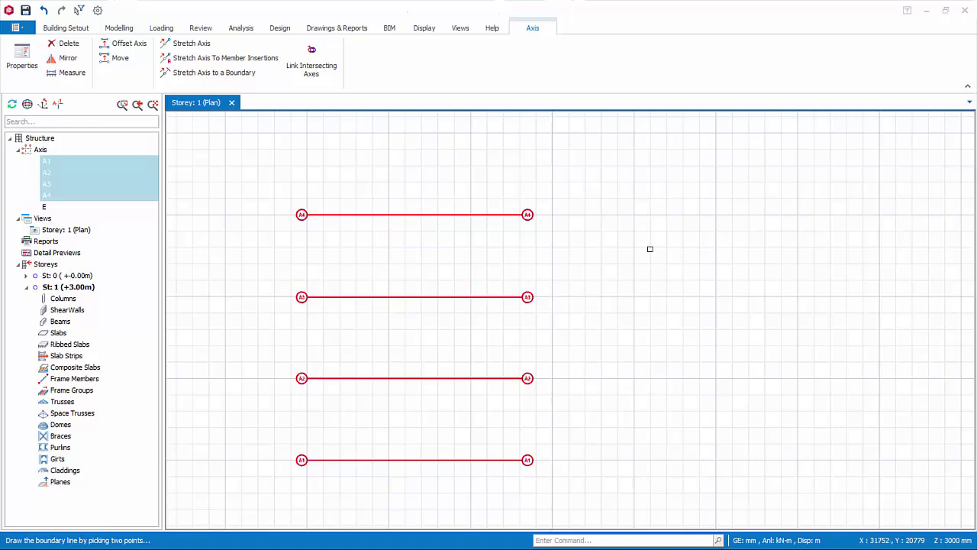
right_click(565, 241)
click(598, 315)
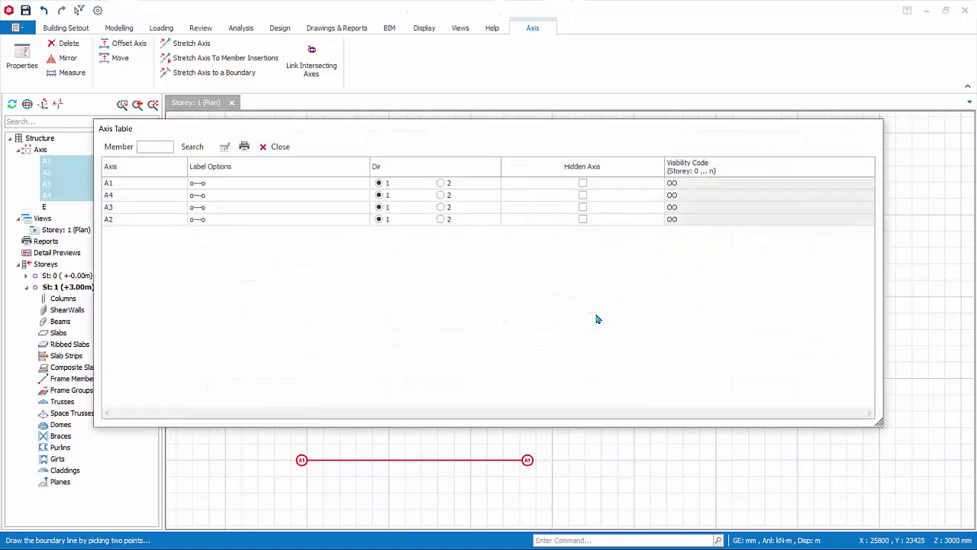
Check axis A1's Label Options in the Axis Table, then close the table.
click(143, 190)
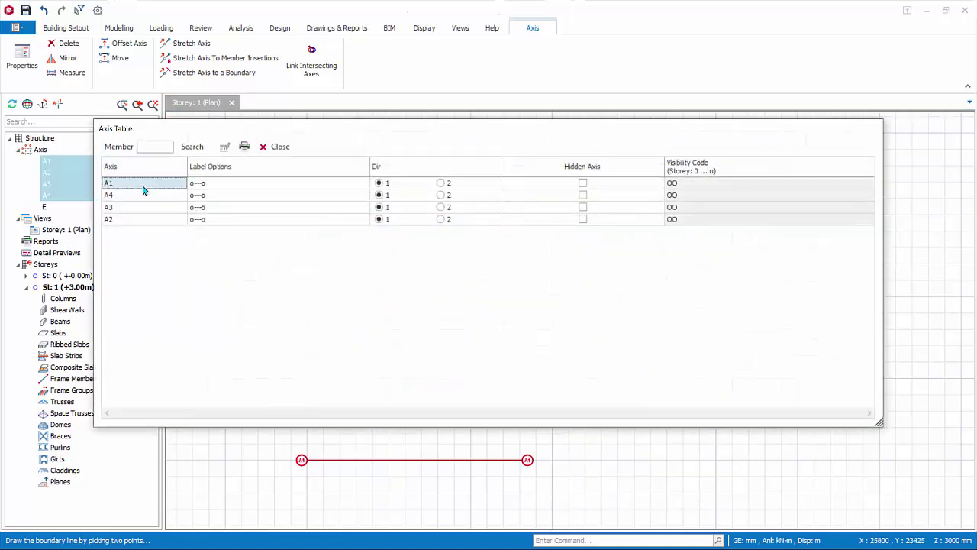
click(226, 188)
click(363, 186)
click(363, 186)
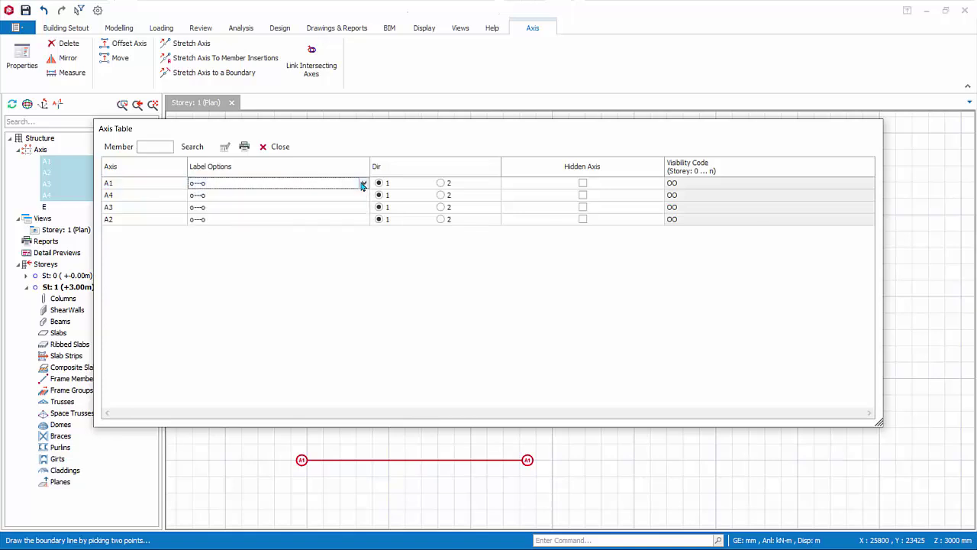
click(278, 147)
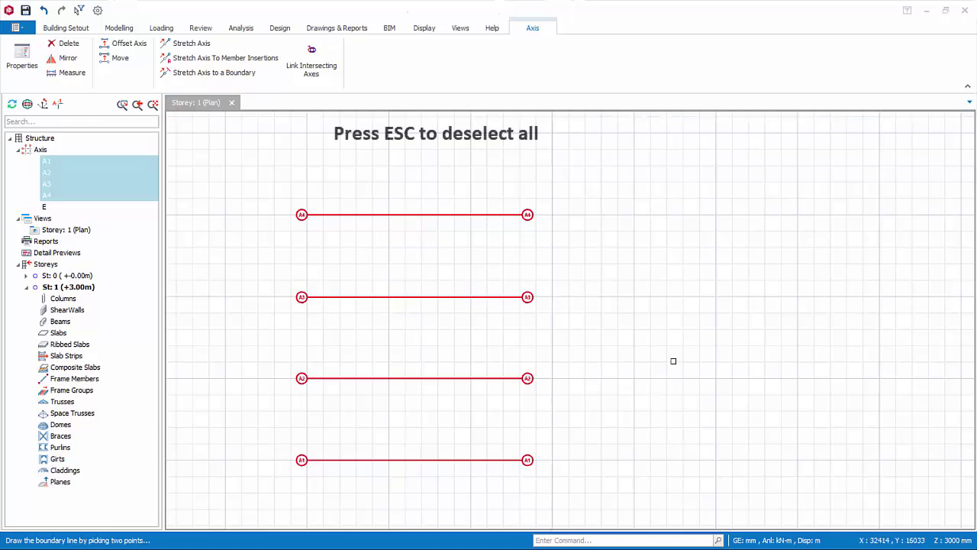
Review every axis in the Member Tables Axis Table, then window-select axes A1–A4.
key(Escape)
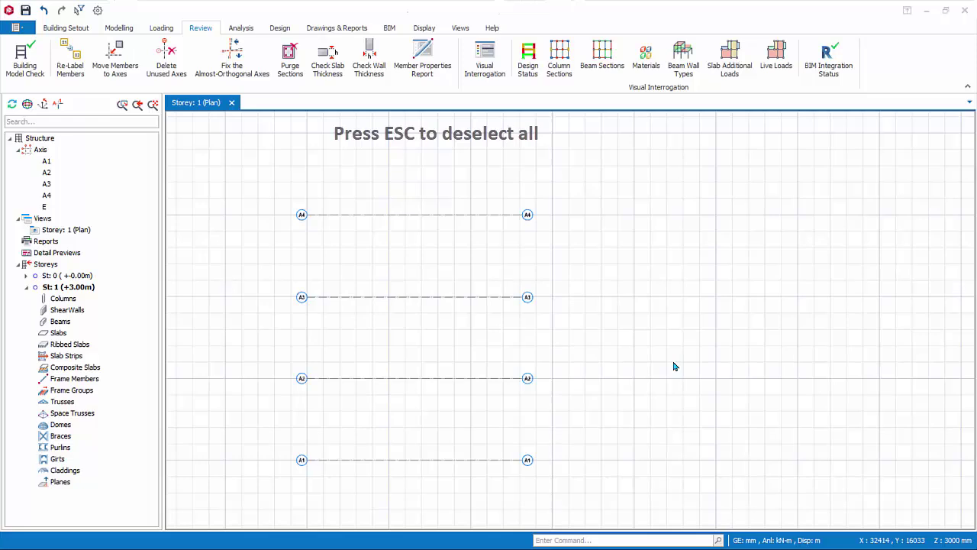
right_click(598, 236)
mouse_move(628, 280)
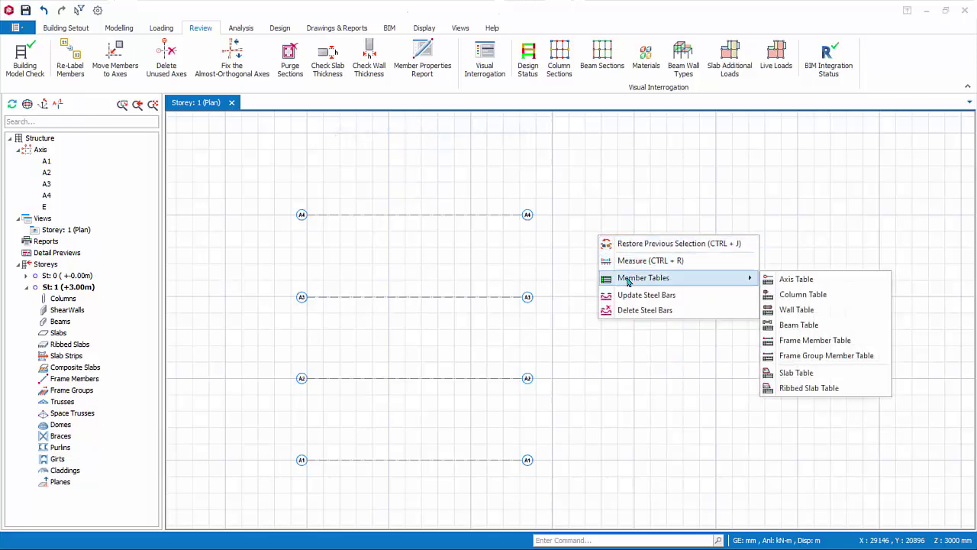
click(806, 282)
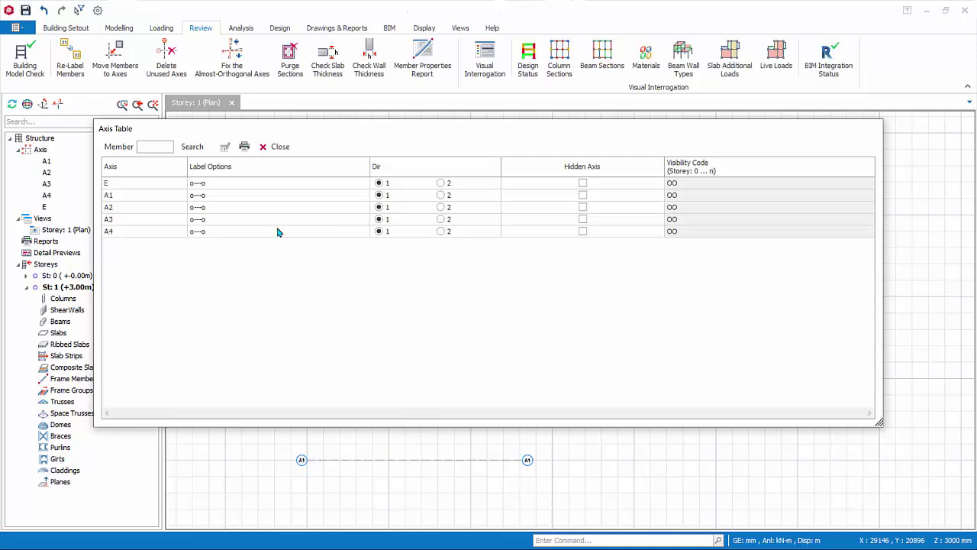
click(276, 147)
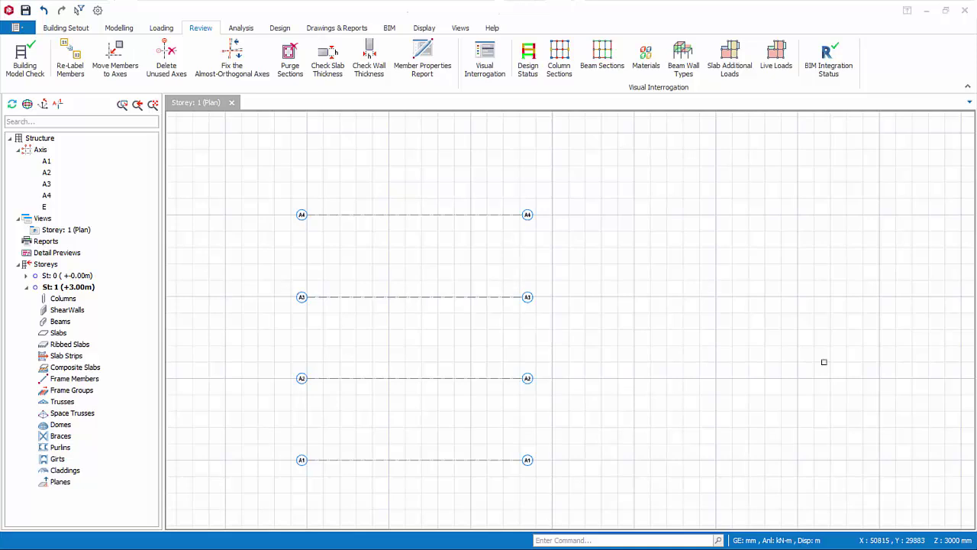
drag(276, 171, 587, 486)
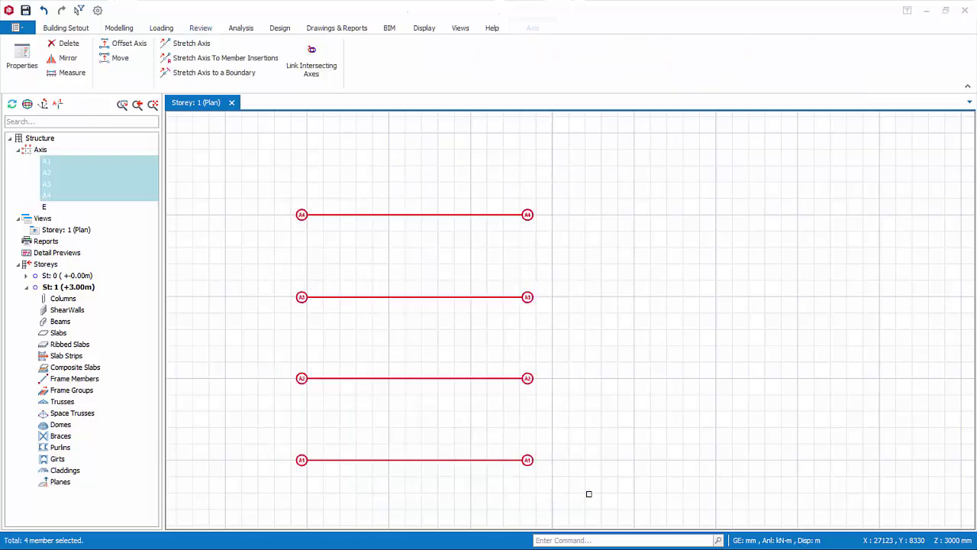
Delete the selected axes A1–A4, bringing up the Member Filters prompt.
right_click(566, 237)
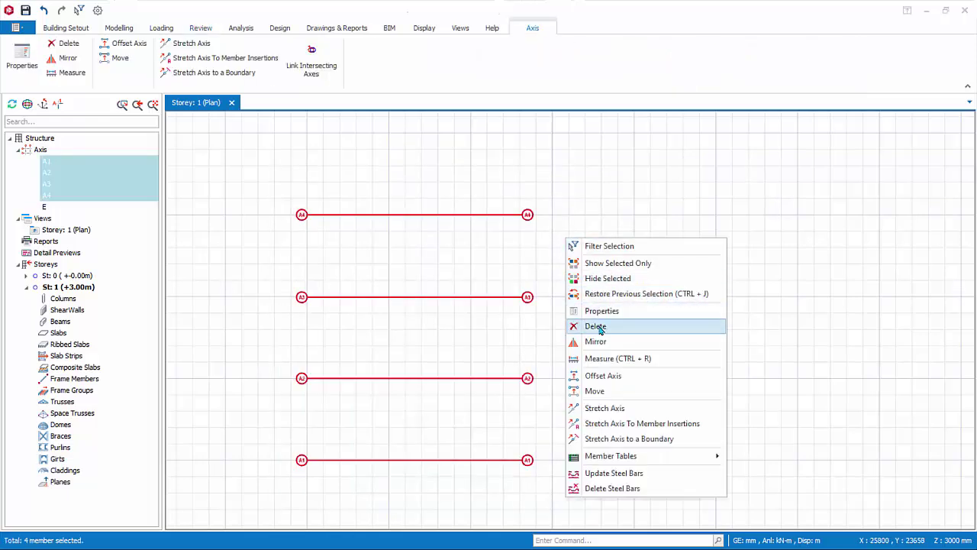
click(596, 326)
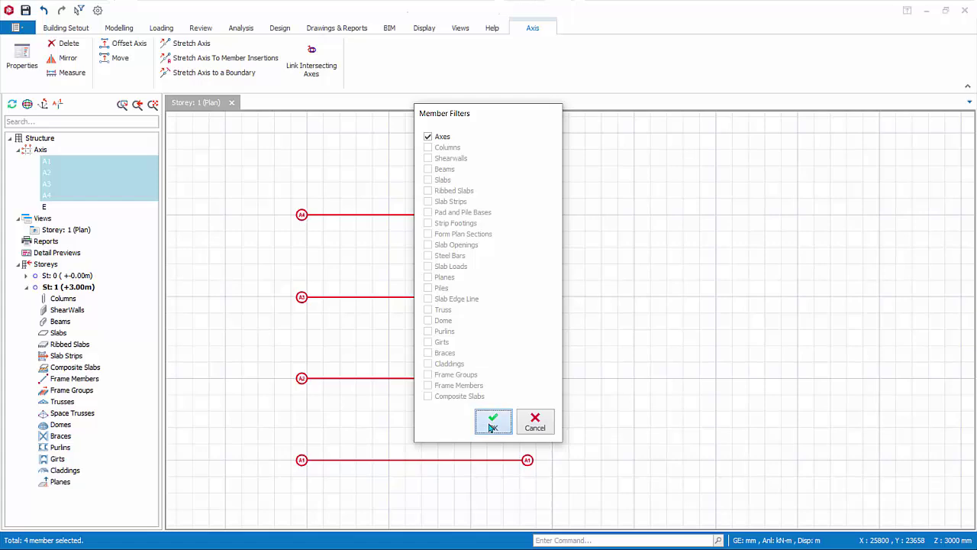